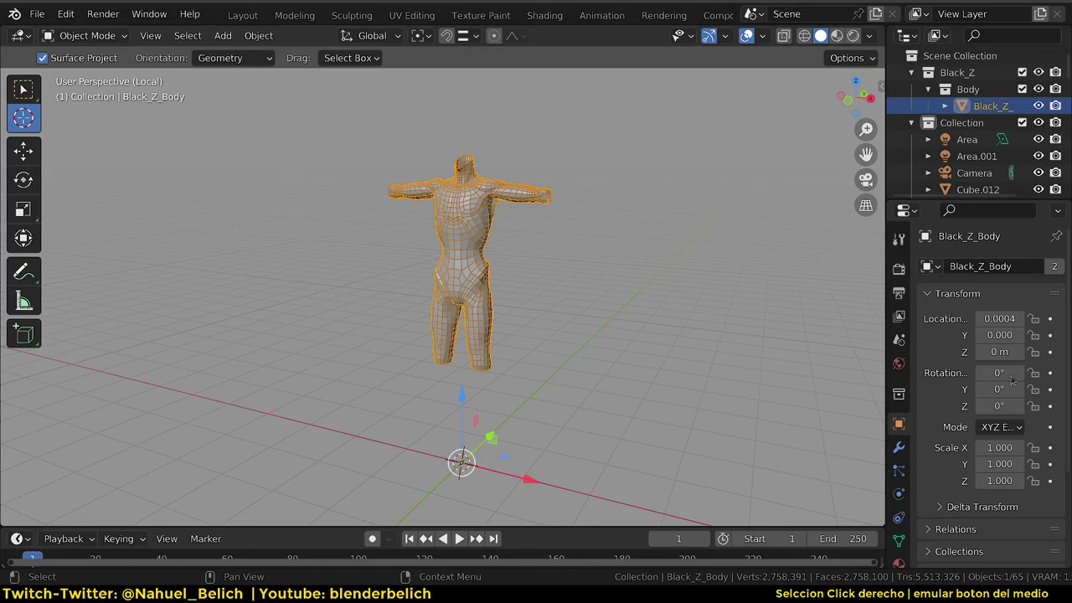
Step: Orbit around the body, try moving the 3D cursor beside it, then undo that move
middle_drag(496, 202, 486, 217)
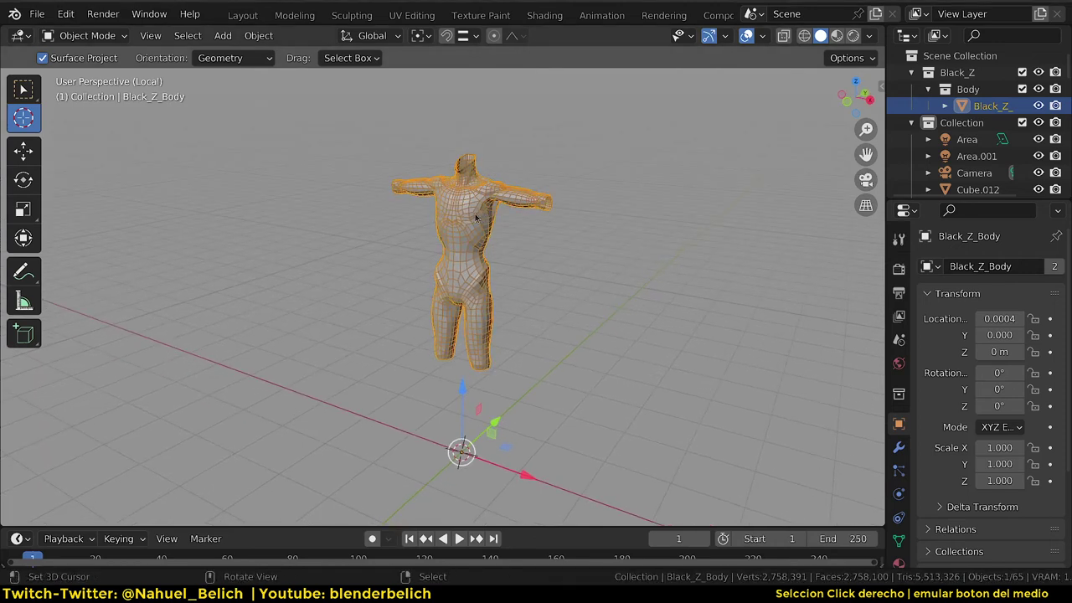
middle_drag(483, 149, 449, 237)
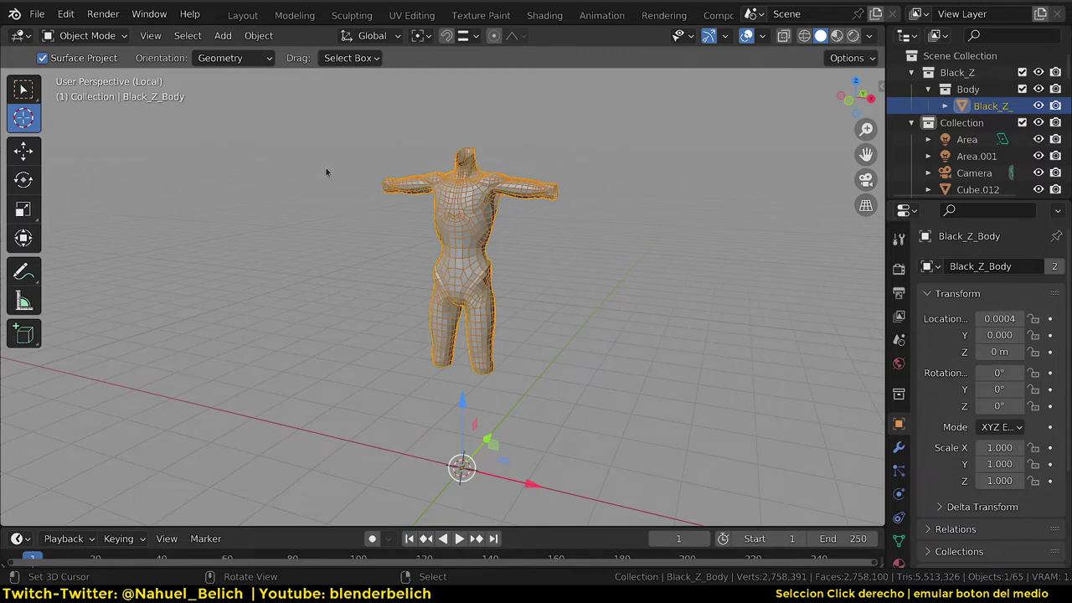
mouse_move(460, 382)
middle_down()
mouse_move(433, 304)
mouse_move(474, 357)
middle_up()
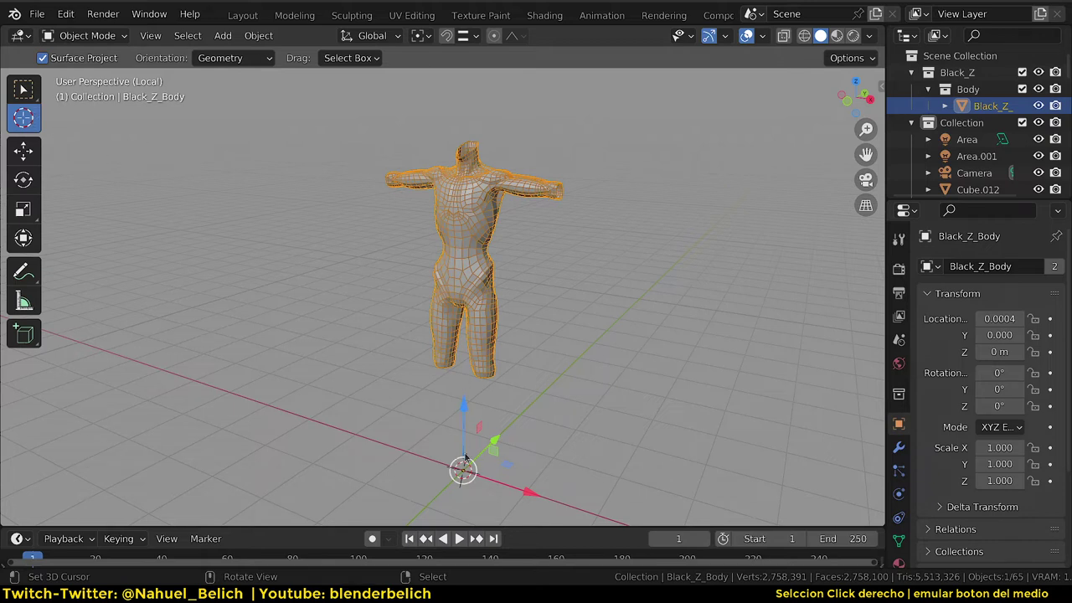
key(shift+s)
middle_drag(460, 174, 465, 218)
scroll(466, 222, up, 3)
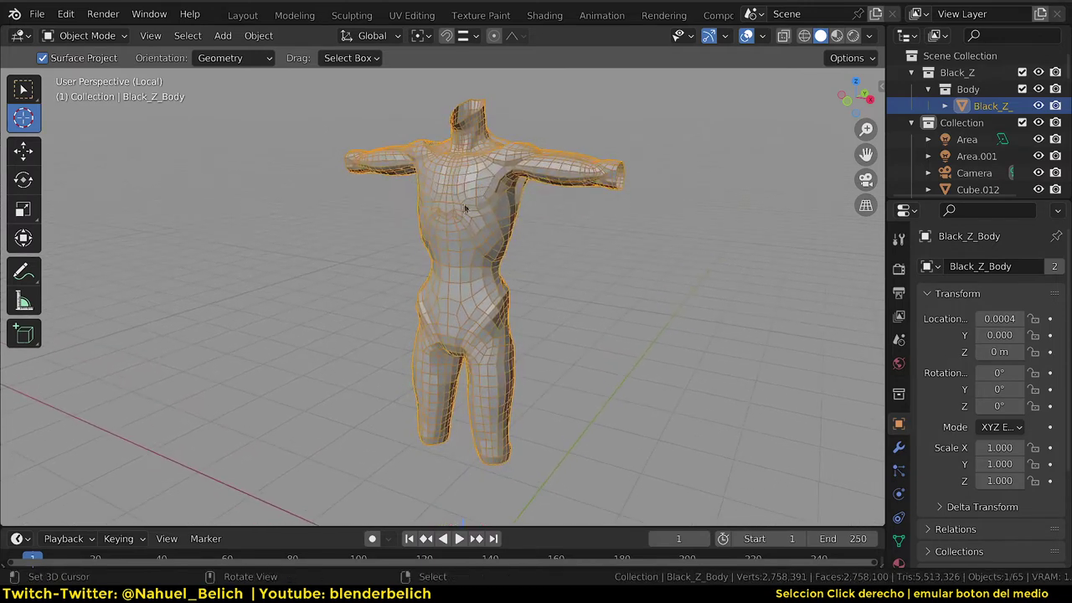
drag(661, 316, 715, 357)
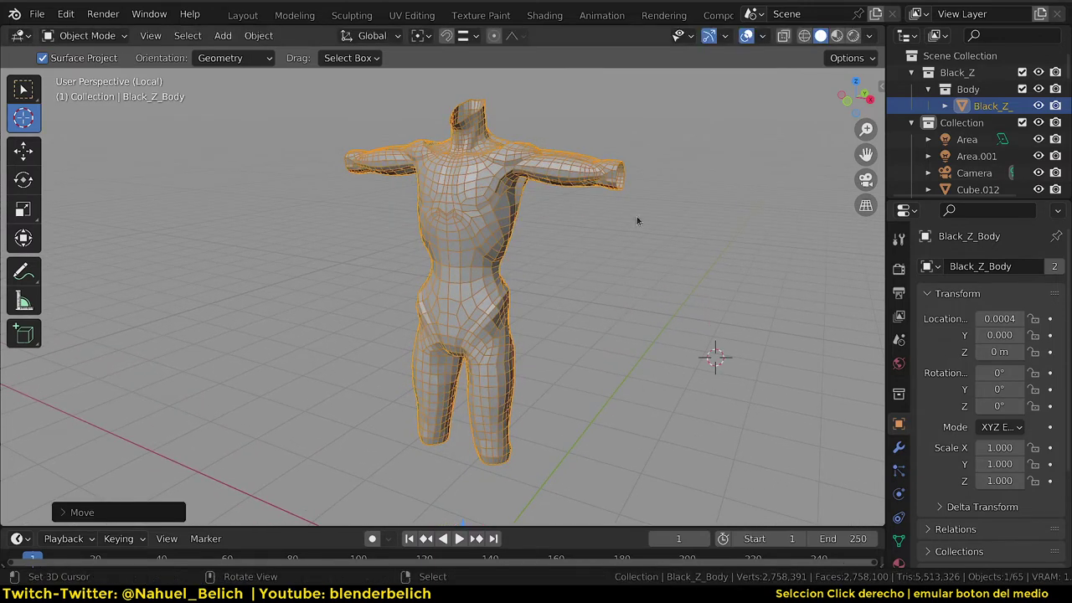
key(ctrl+z)
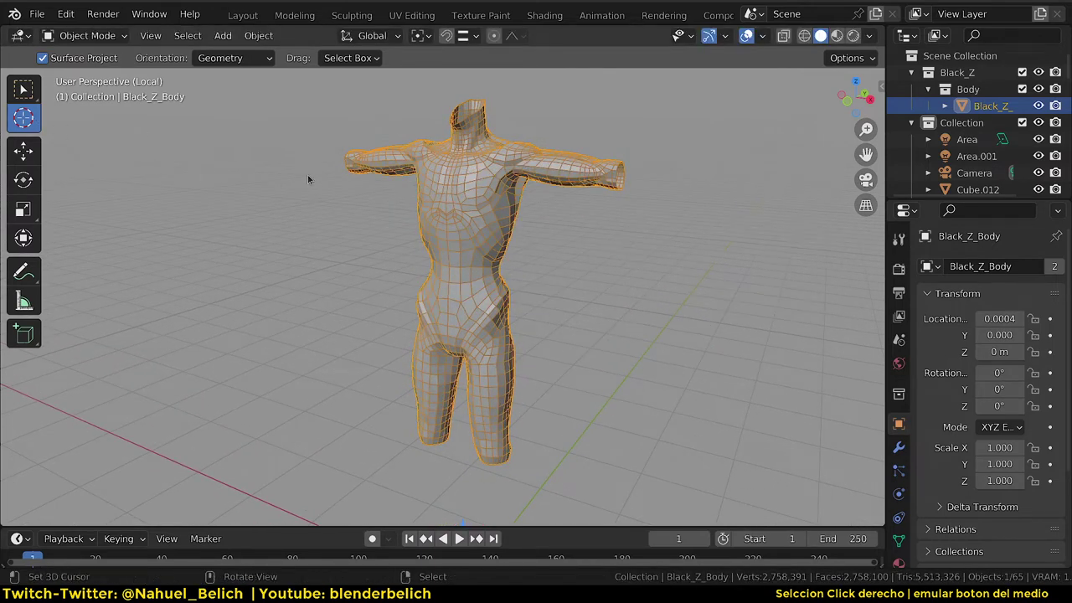
middle_drag(308, 175, 260, 138)
Step: Set the Cursor tool orientation to None and bring the chest into view
click(247, 55)
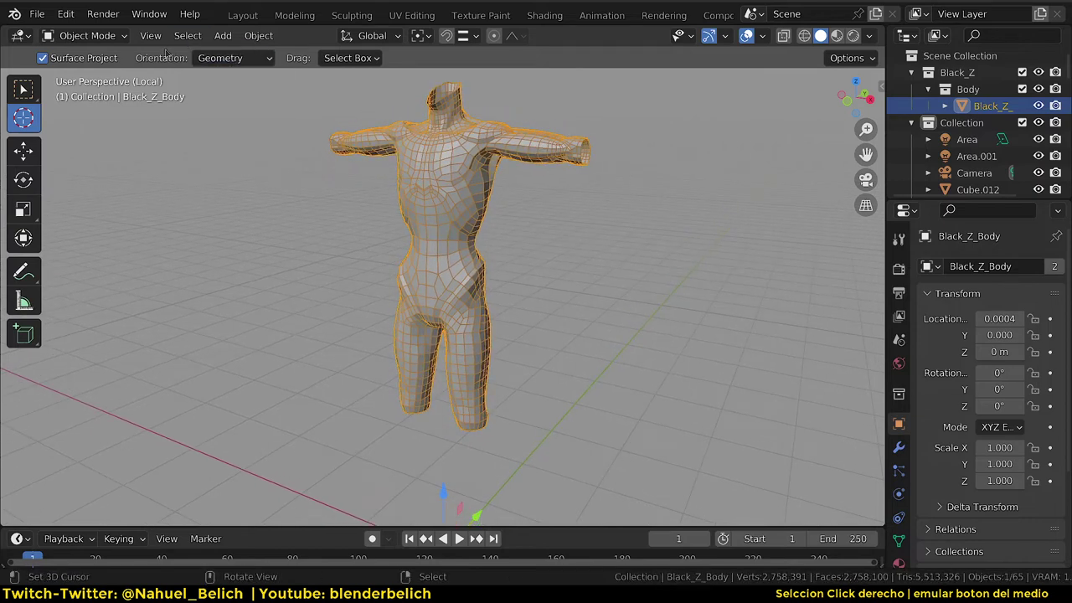
click(240, 55)
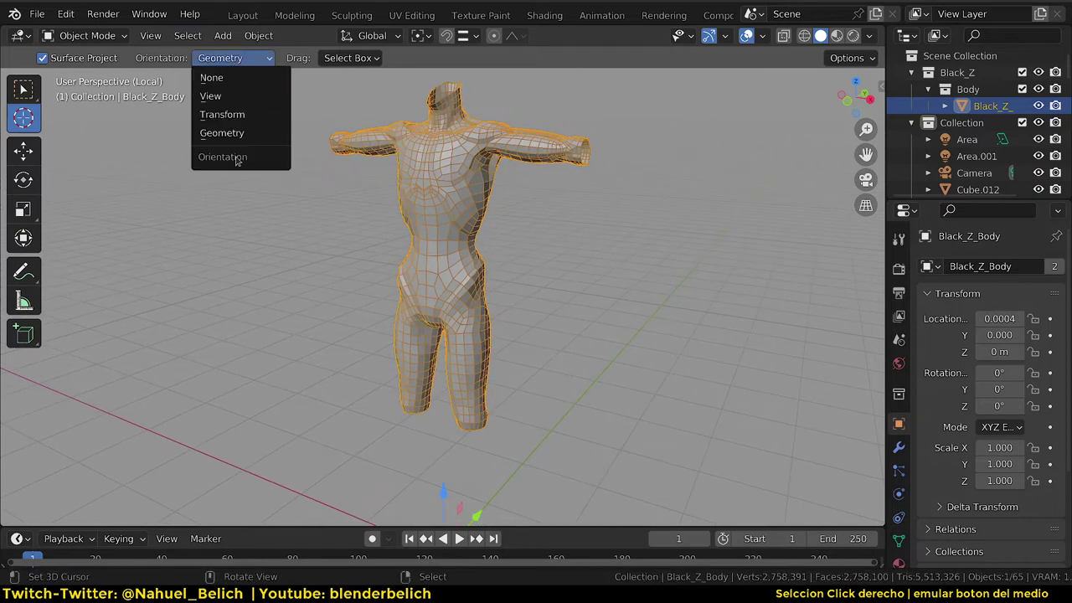
click(210, 81)
scroll(213, 66, up, 3)
scroll(229, 68, up, 3)
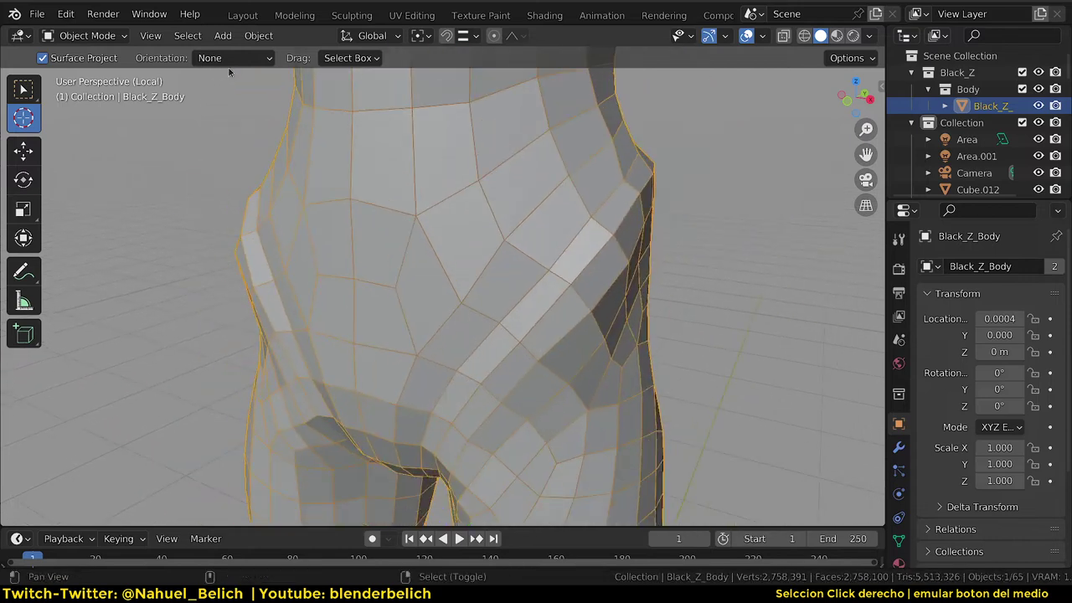
scroll(238, 112, down, 2)
shift+middle_drag(199, 72, 231, 235)
scroll(231, 189, up, 2)
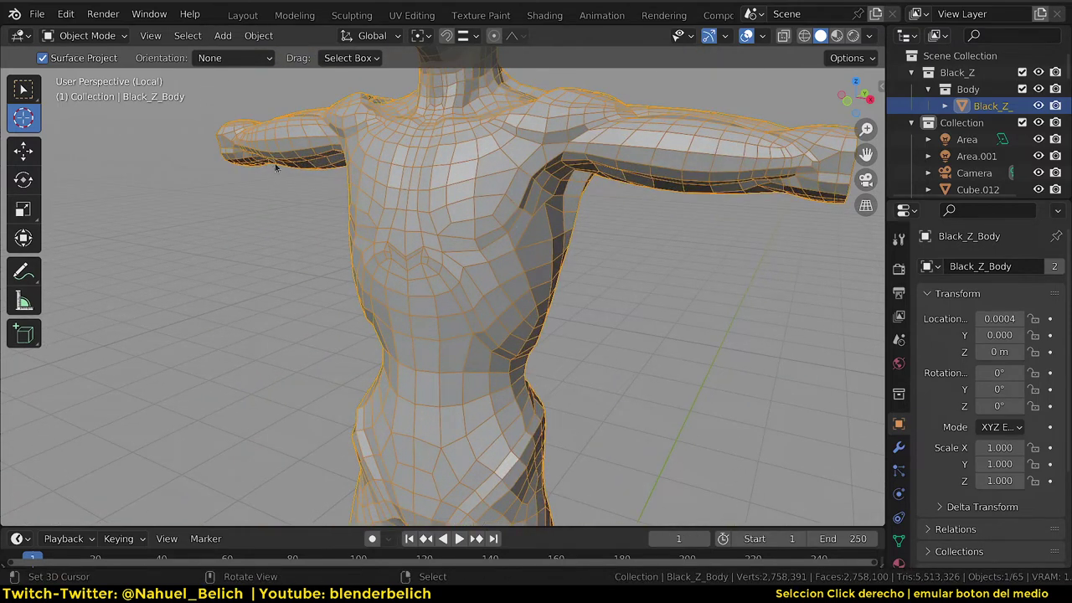
Step: Place the 3D cursor on the chest, then drag it down to the lower chest
middle_drag(313, 166, 312, 187)
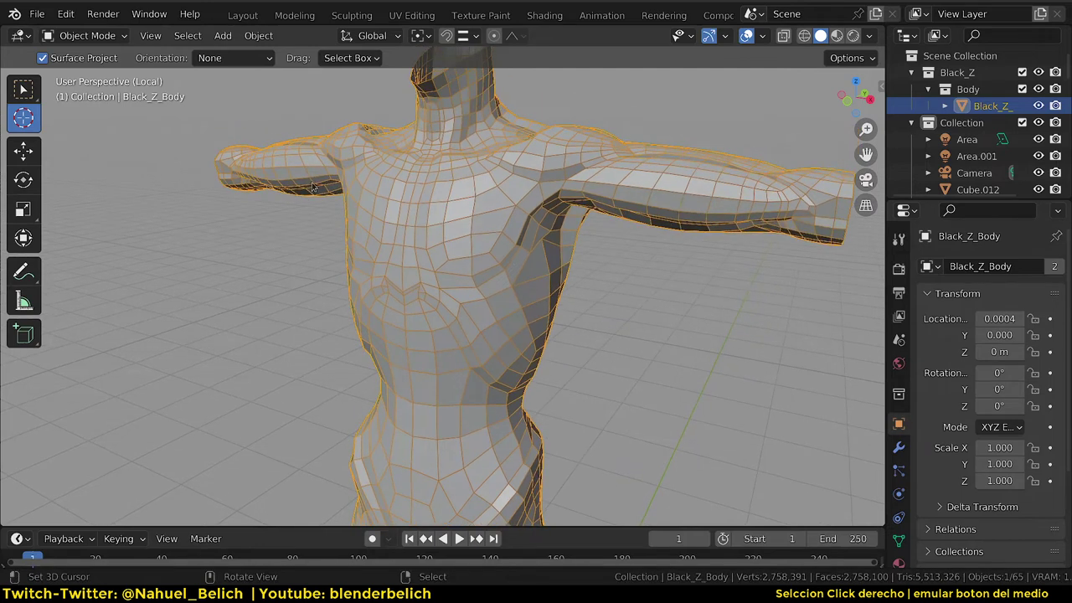
click(256, 59)
click(251, 76)
click(447, 237)
mouse_move(461, 204)
middle_down()
mouse_move(422, 211)
mouse_move(466, 227)
middle_up()
mouse_move(467, 227)
mouse_down()
mouse_move(412, 240)
mouse_move(452, 201)
mouse_move(447, 323)
mouse_up()
middle_drag(447, 324, 444, 232)
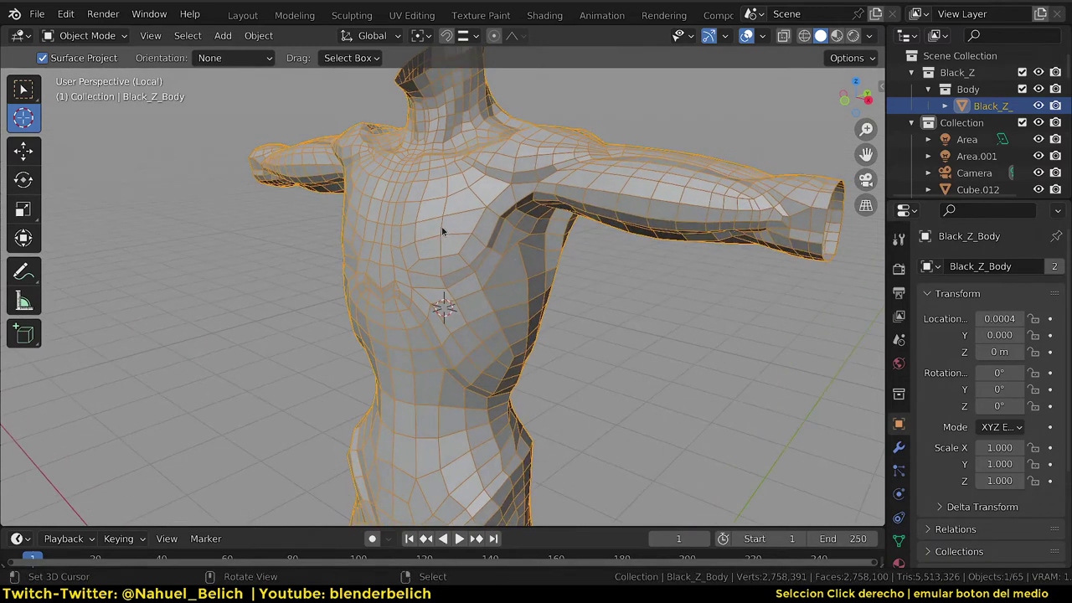
key(F4)
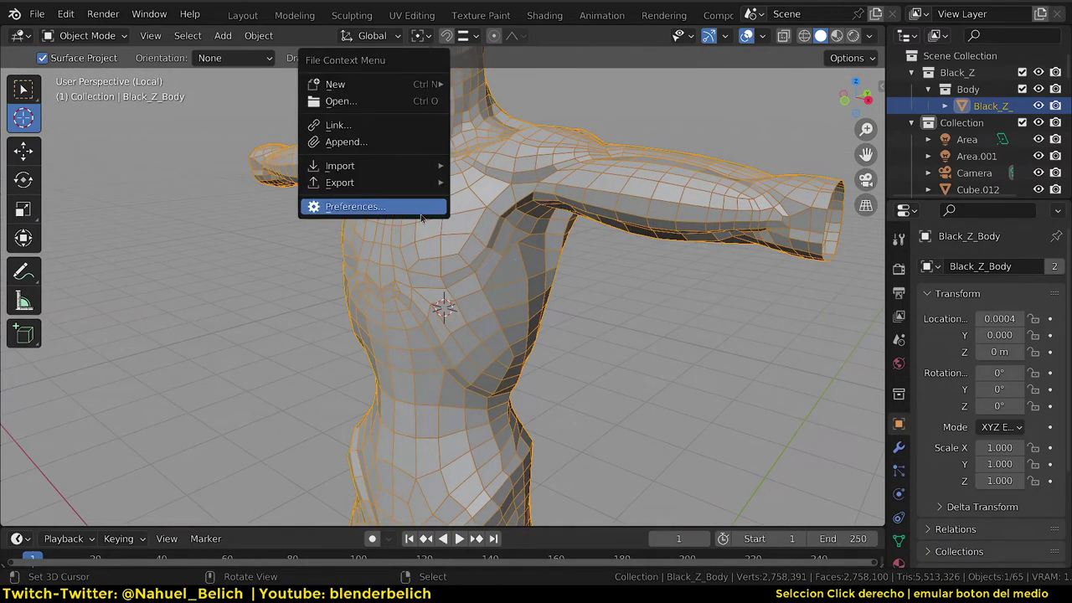
click(423, 216)
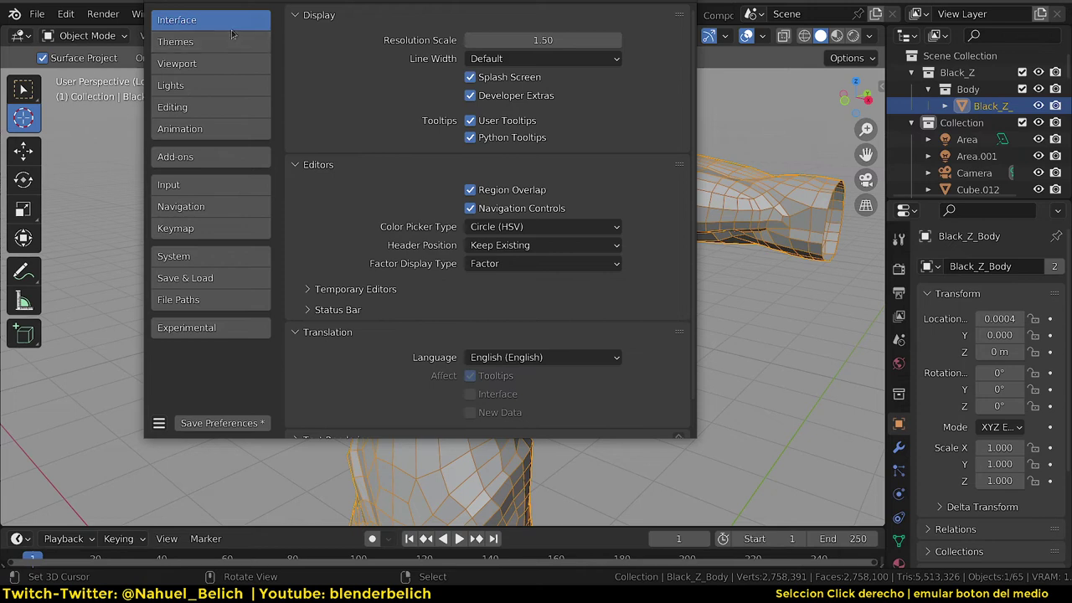
scroll(339, 216, down, 1)
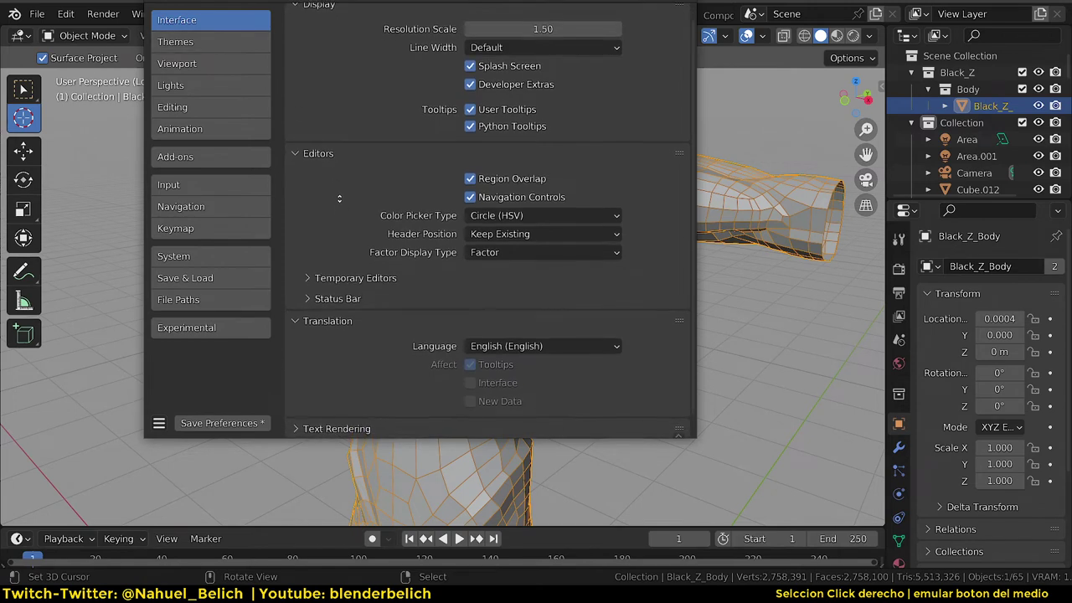
click(224, 108)
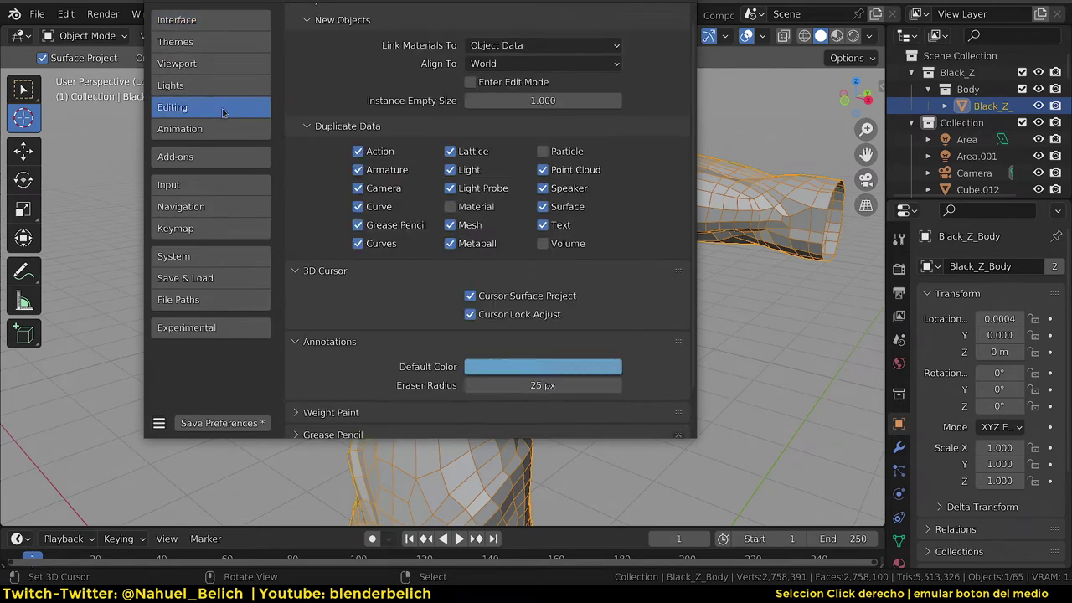
scroll(321, 193, down, 3)
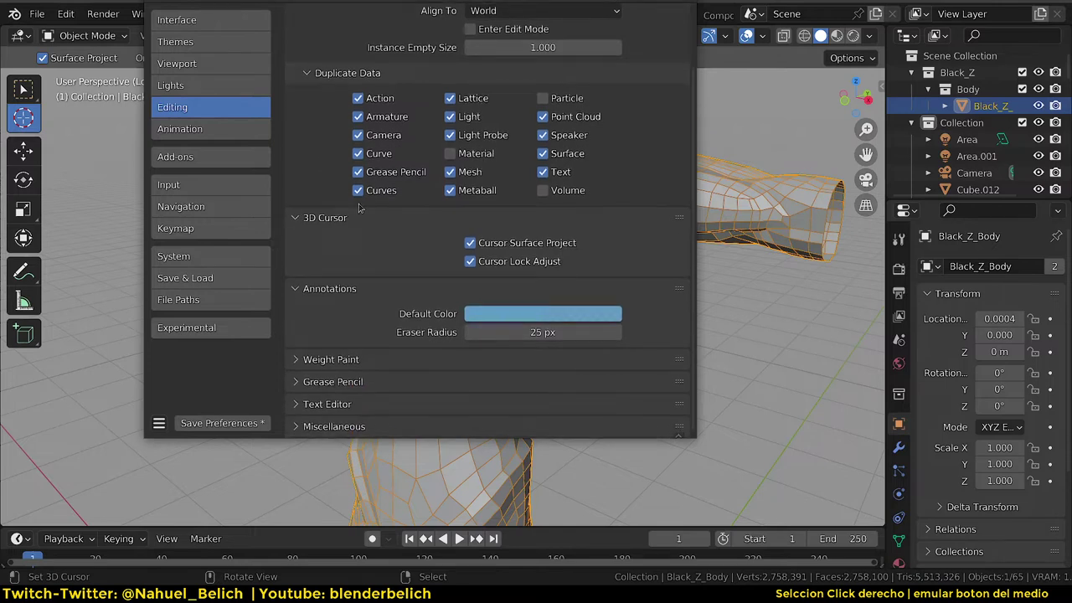
click(553, 244)
click(692, 5)
Step: Set the cursor orientation to Geometry and drop the cursor on the upper chest
click(198, 60)
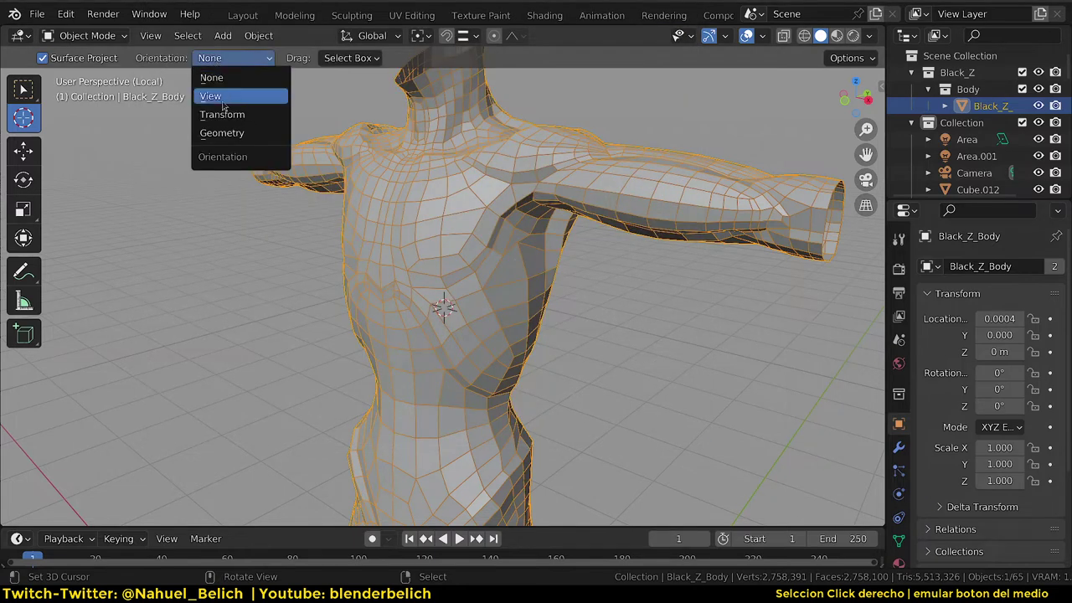
click(233, 133)
click(440, 219)
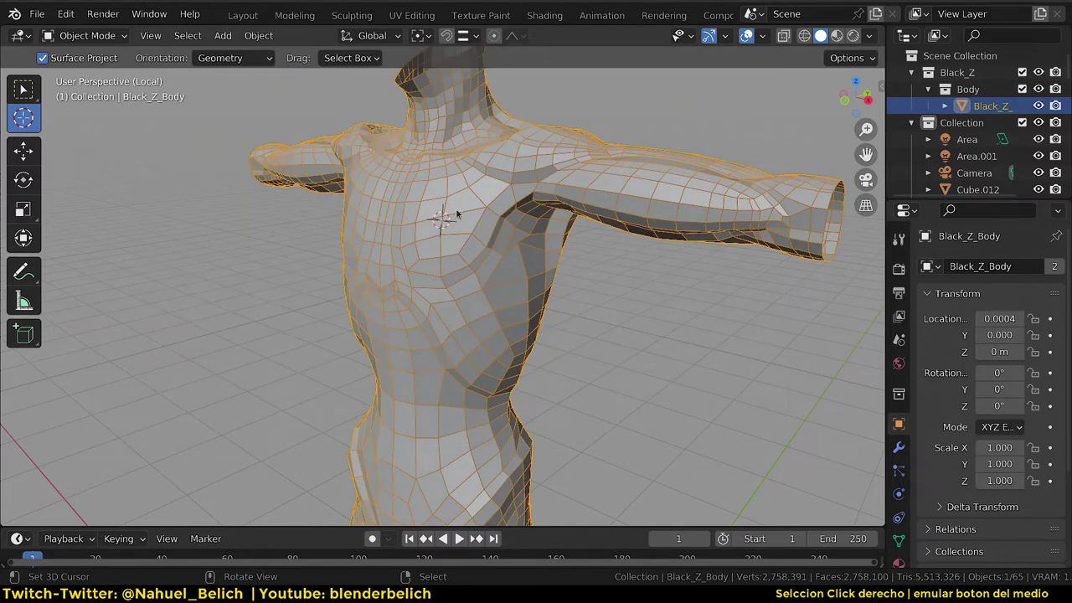
mouse_move(485, 195)
middle_down()
mouse_move(445, 262)
mouse_move(223, 101)
middle_up()
scroll(445, 262, up, 3)
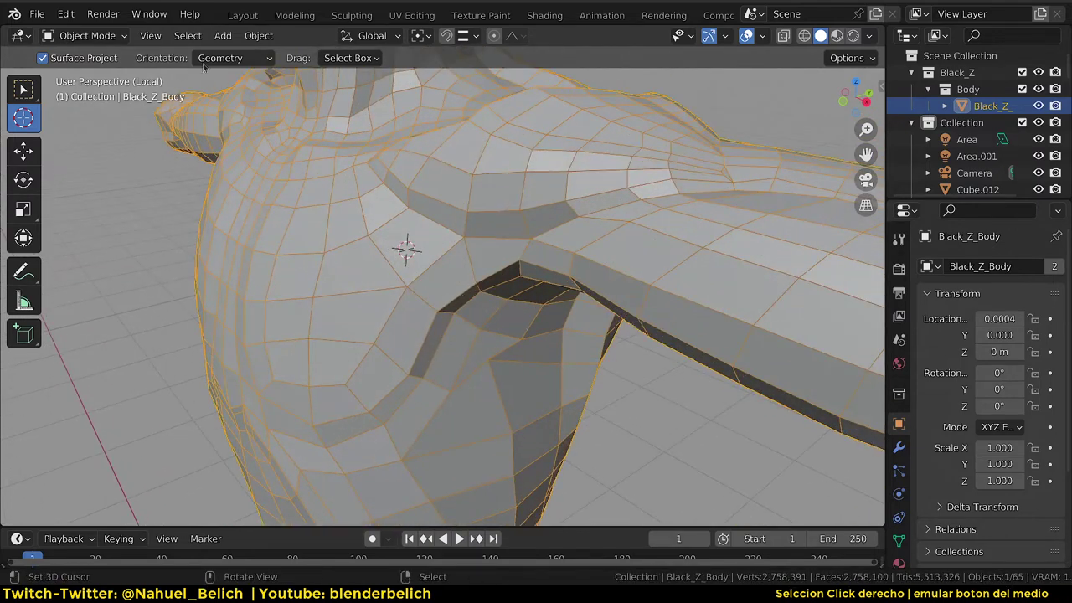
Step: Try several chest spots and settle the 3D cursor on the upper chest near the shoulder
click(492, 254)
click(427, 238)
click(336, 229)
click(308, 260)
click(369, 295)
click(425, 238)
click(437, 201)
click(423, 230)
click(401, 247)
click(434, 216)
click(441, 186)
click(404, 242)
click(373, 36)
Step: Set the transform pivot point to 3D Cursor and reposition the cursor lower on the chest
mouse_move(420, 36)
scroll(402, 241, down, 6)
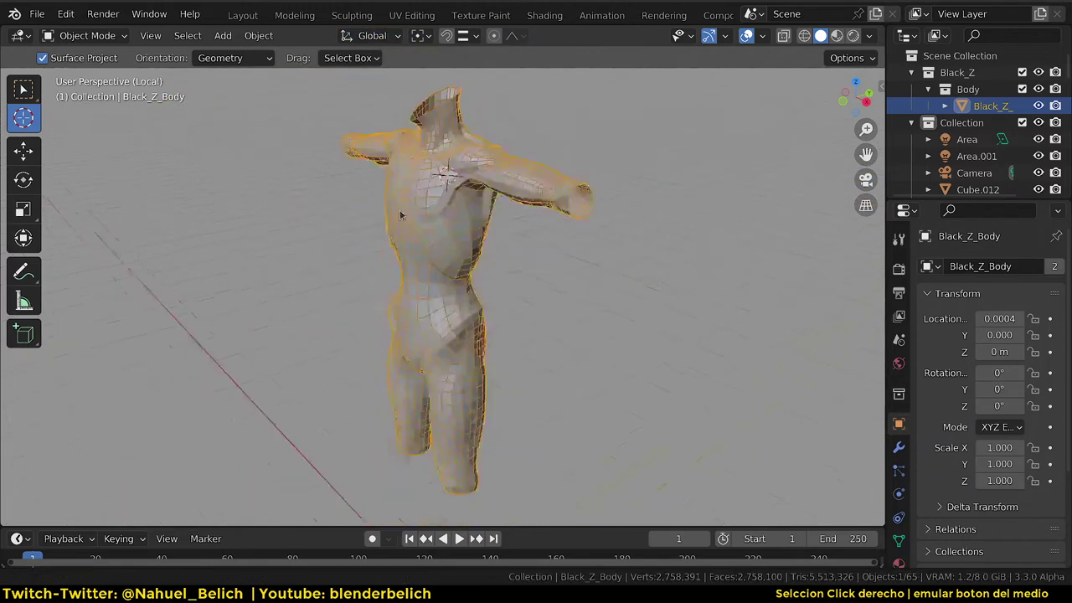
scroll(418, 242, down, 3)
scroll(424, 241, up, 3)
scroll(423, 242, up, 5)
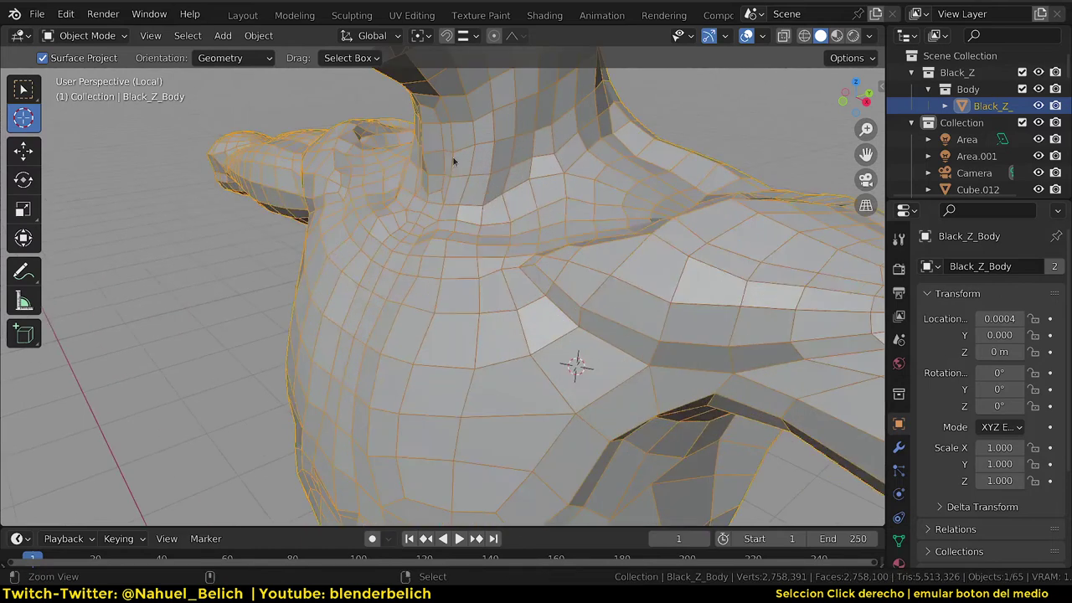
click(418, 36)
click(429, 74)
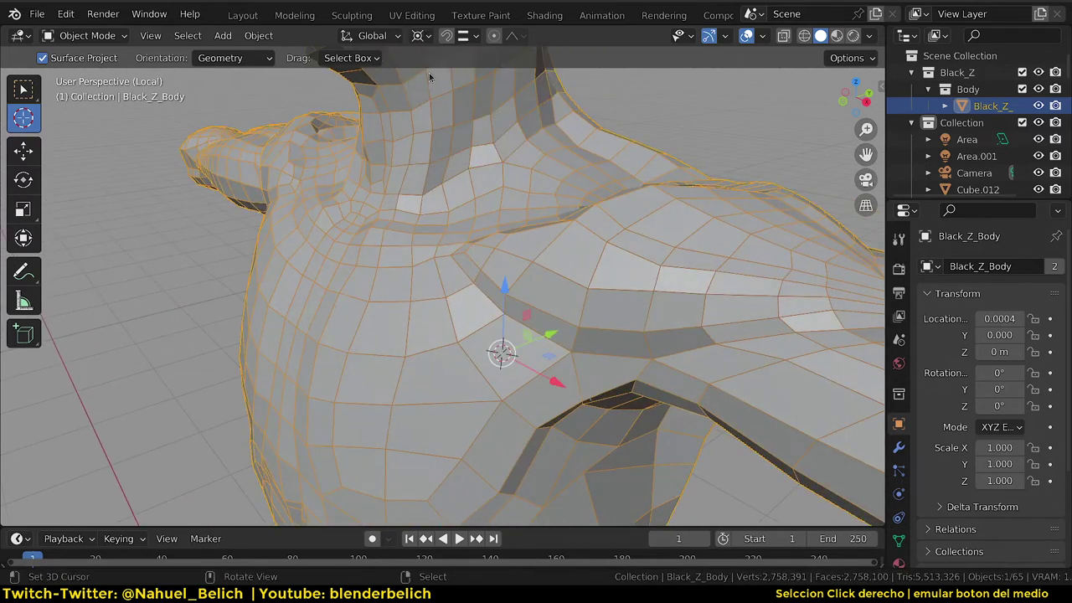
middle_drag(465, 313, 411, 294)
drag(395, 359, 502, 259)
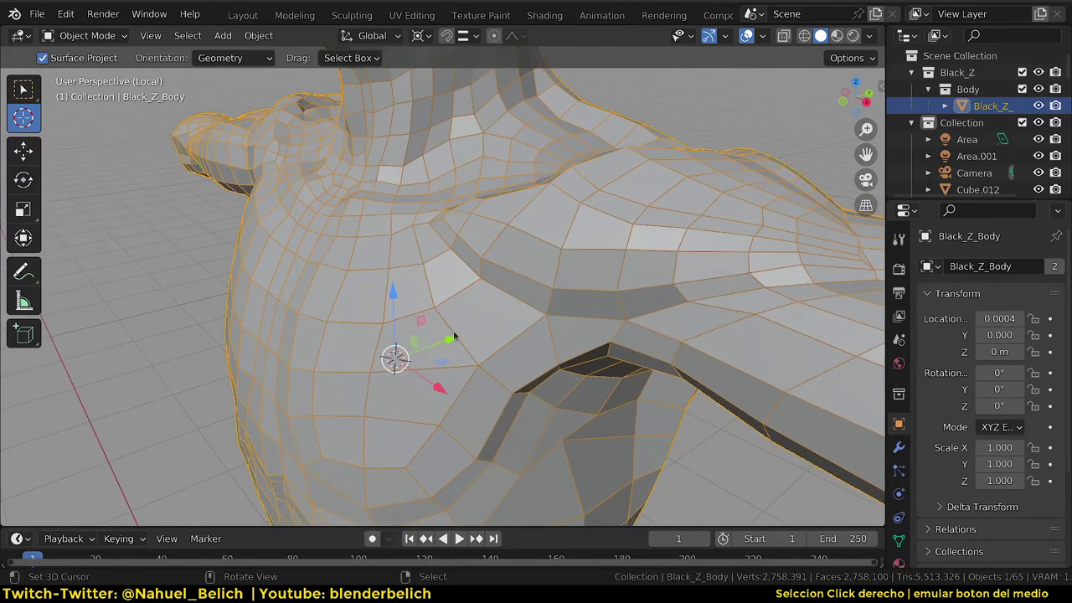
click(469, 305)
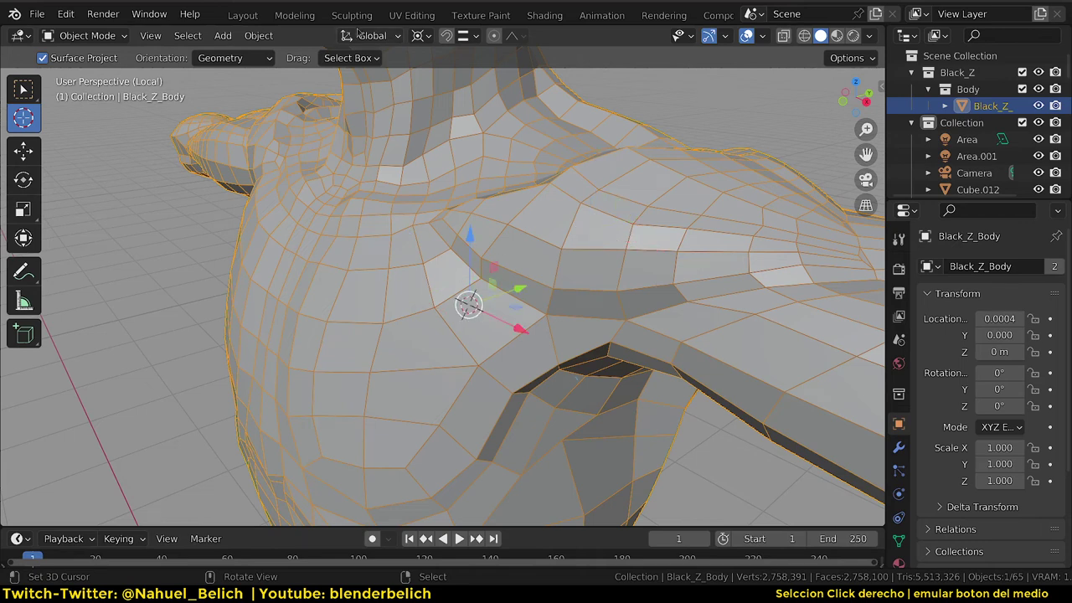
click(384, 38)
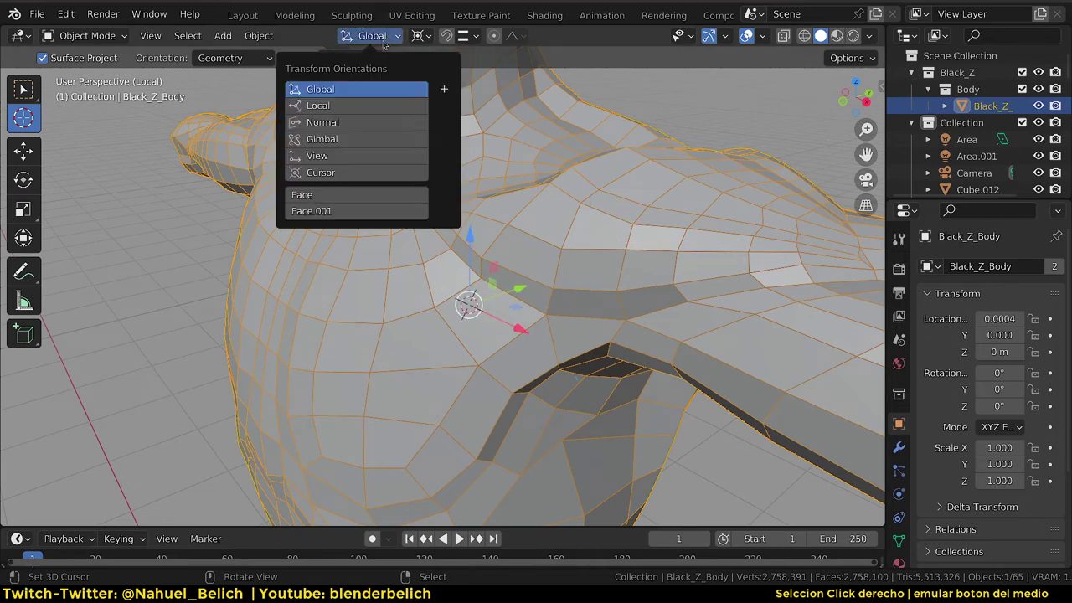
Step: Set transform orientation to Cursor and try cursor spots along the shoulder, settling below it
click(364, 173)
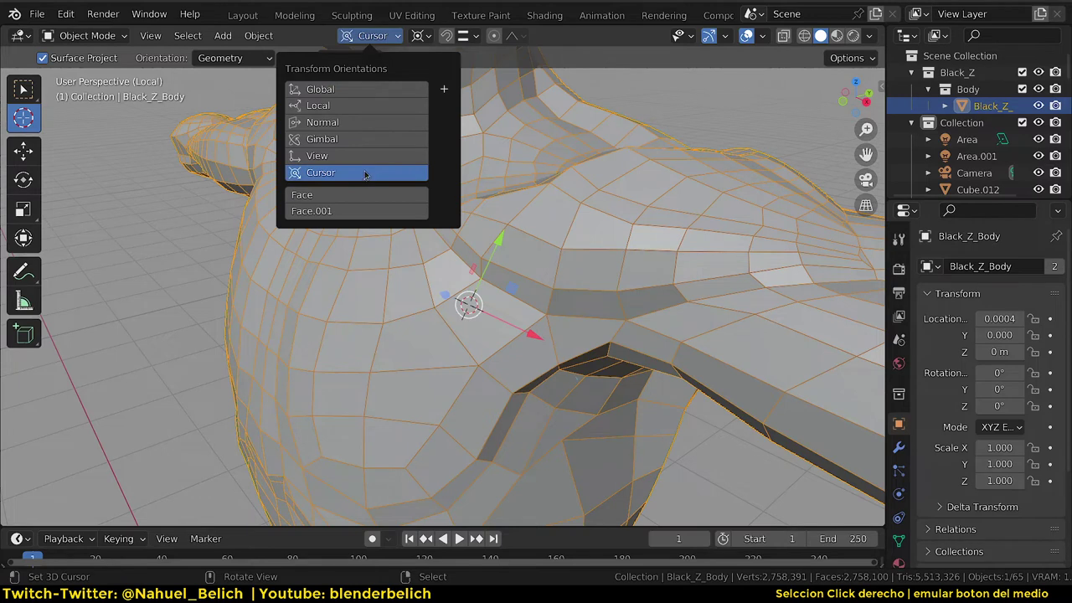
click(589, 241)
click(573, 266)
click(495, 243)
click(546, 216)
click(623, 196)
click(538, 209)
click(489, 259)
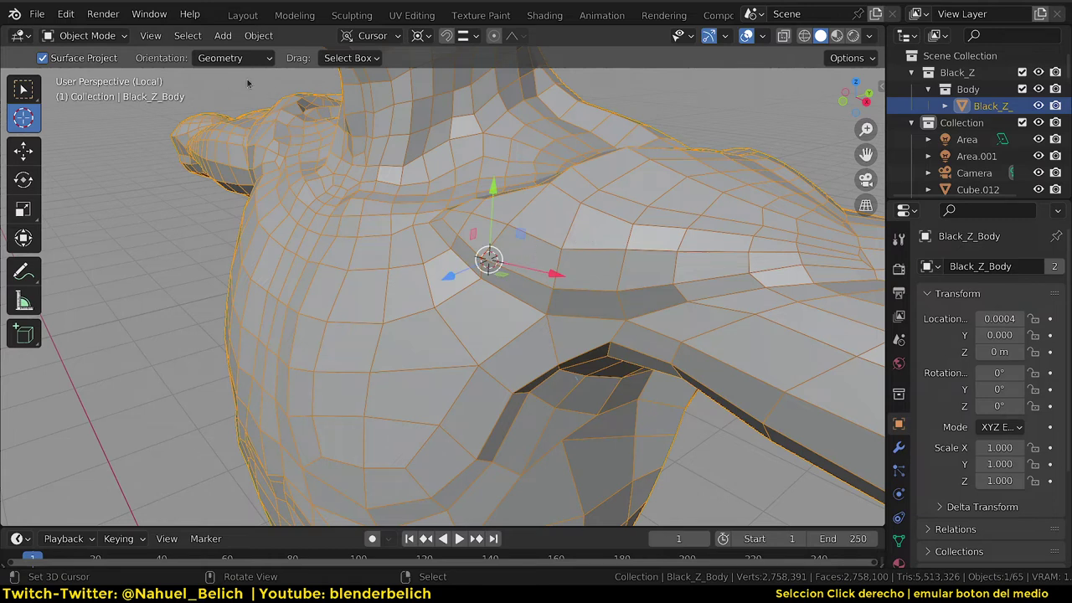
Step: Place the cursor on the shoulder and slide the body along the cursor's X axis and back
click(597, 233)
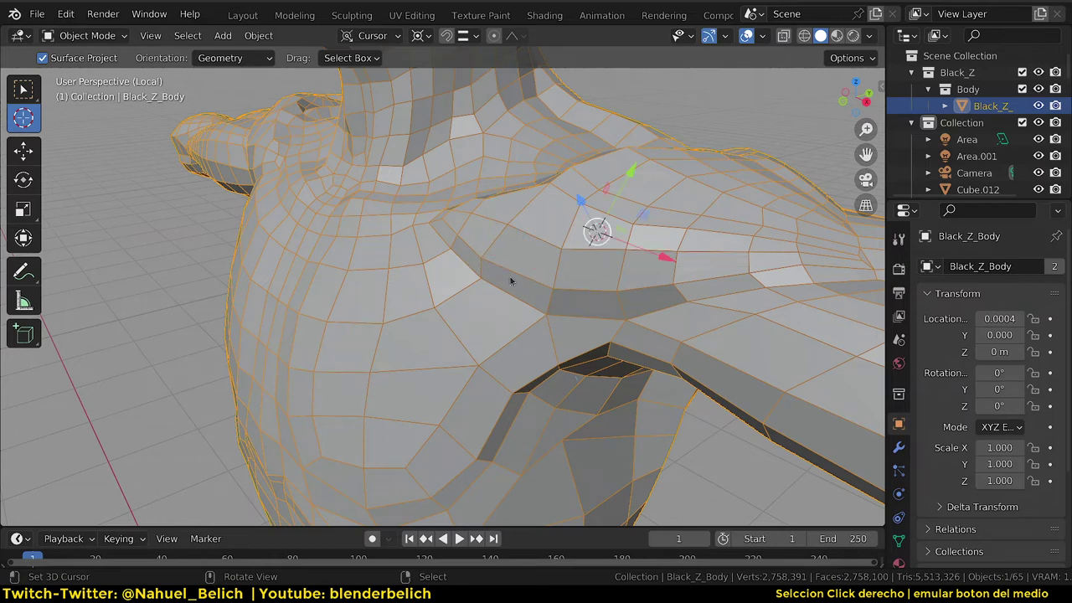
click(499, 277)
click(427, 304)
click(531, 255)
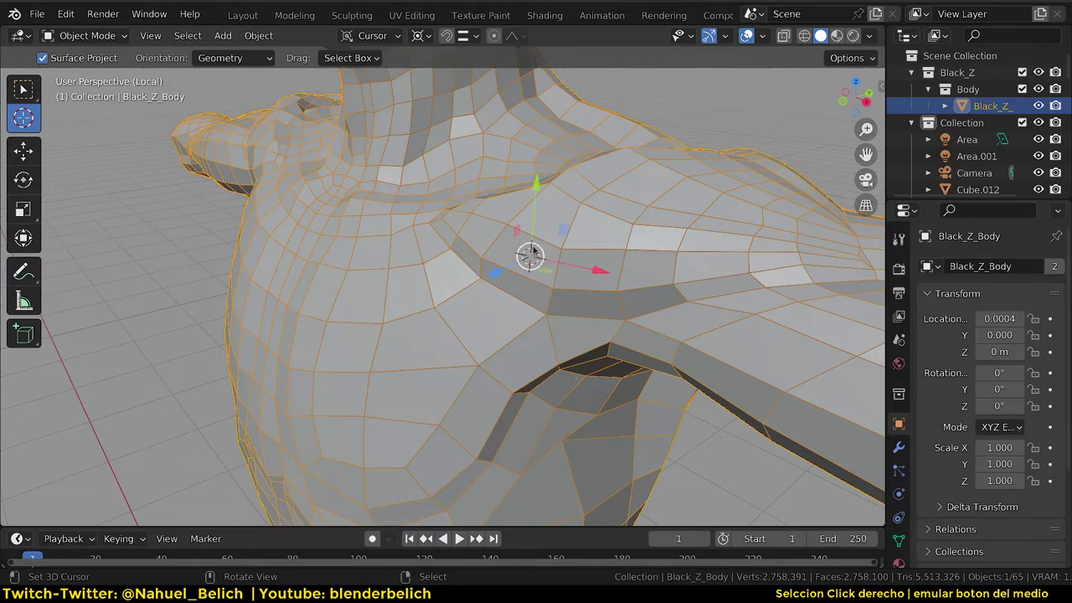
click(480, 221)
right_drag(430, 212, 446, 210)
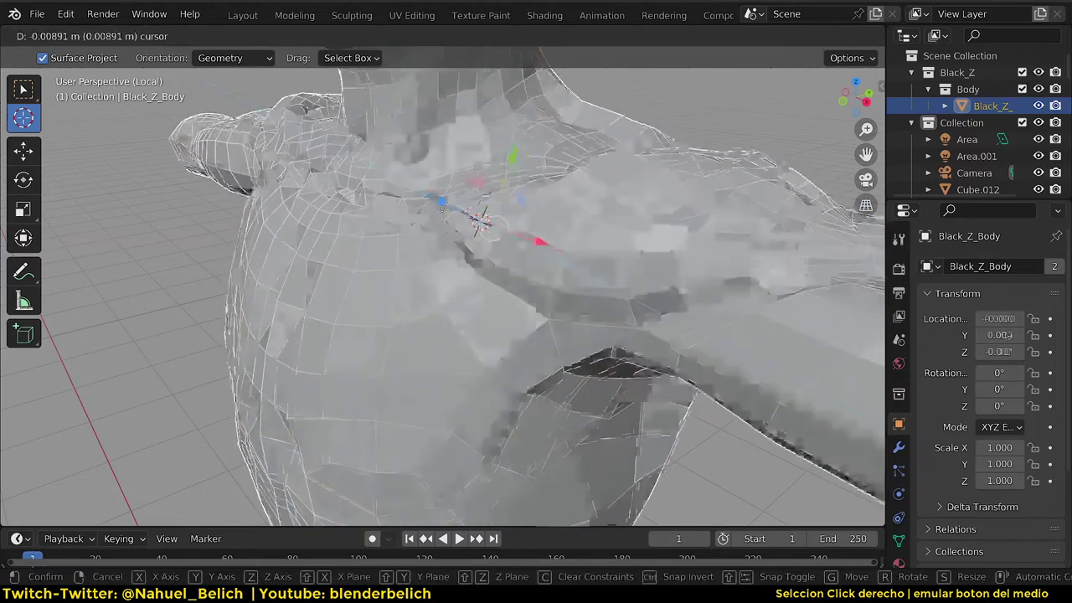
drag(528, 238, 569, 233)
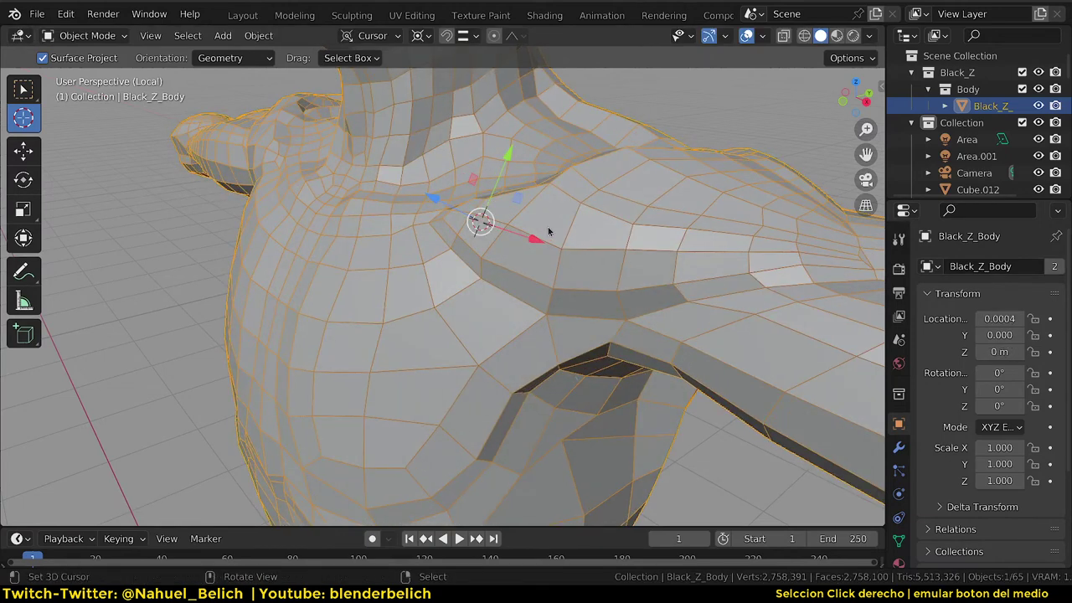
key(shift+a)
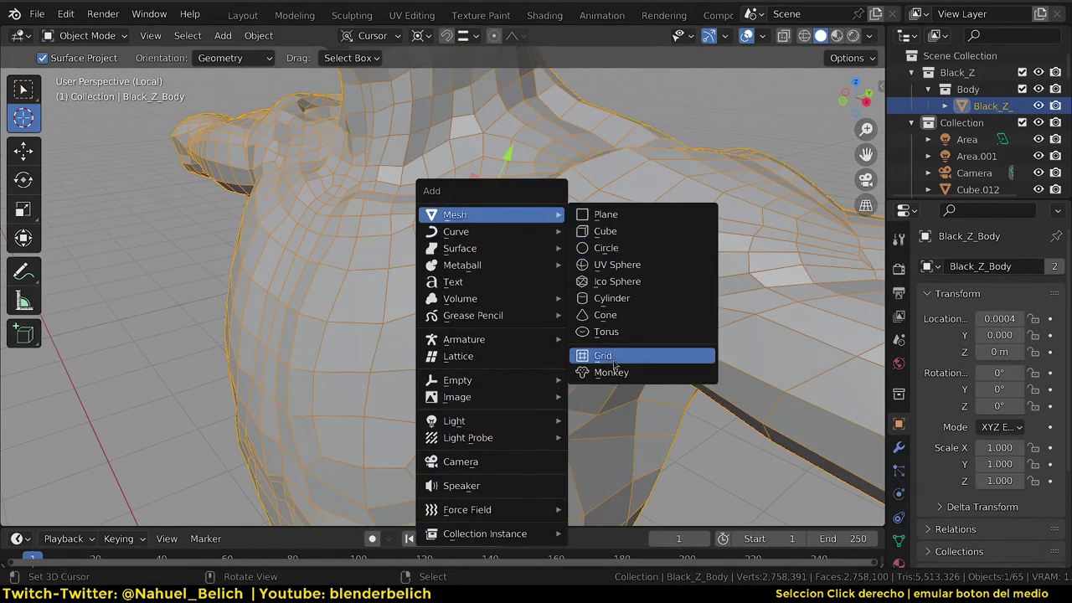
Step: Add a Monkey mesh aligned to the 3D Cursor with size 0.12 m
click(620, 373)
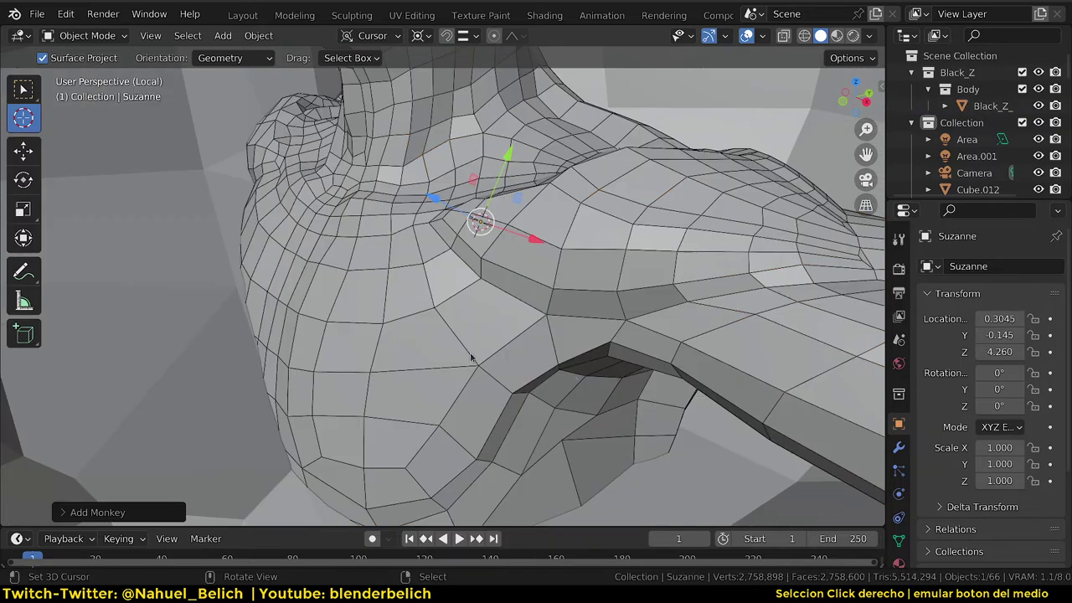
click(65, 513)
click(215, 405)
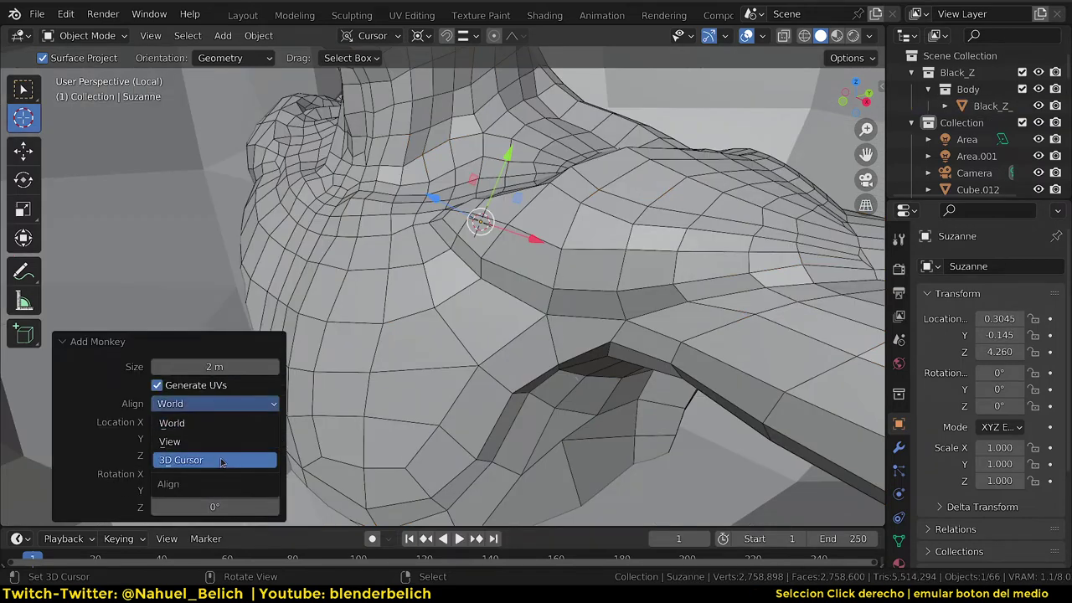
click(221, 459)
drag(214, 367, 134, 366)
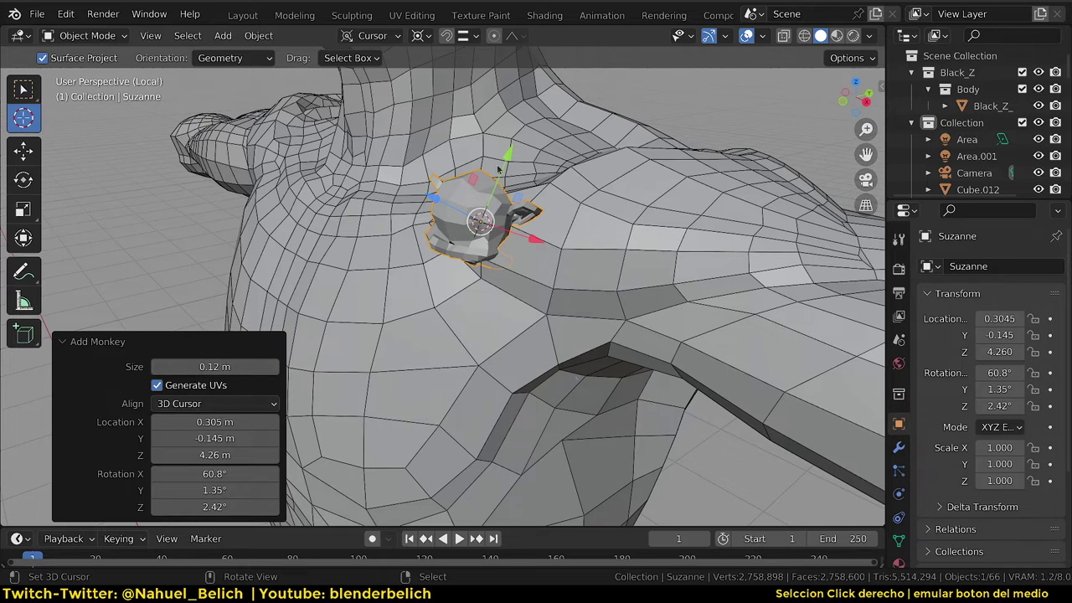
Step: Delete the test monkey, reposition the cursor on the shoulder, and reselect the body
key(x)
click(601, 155)
click(511, 256)
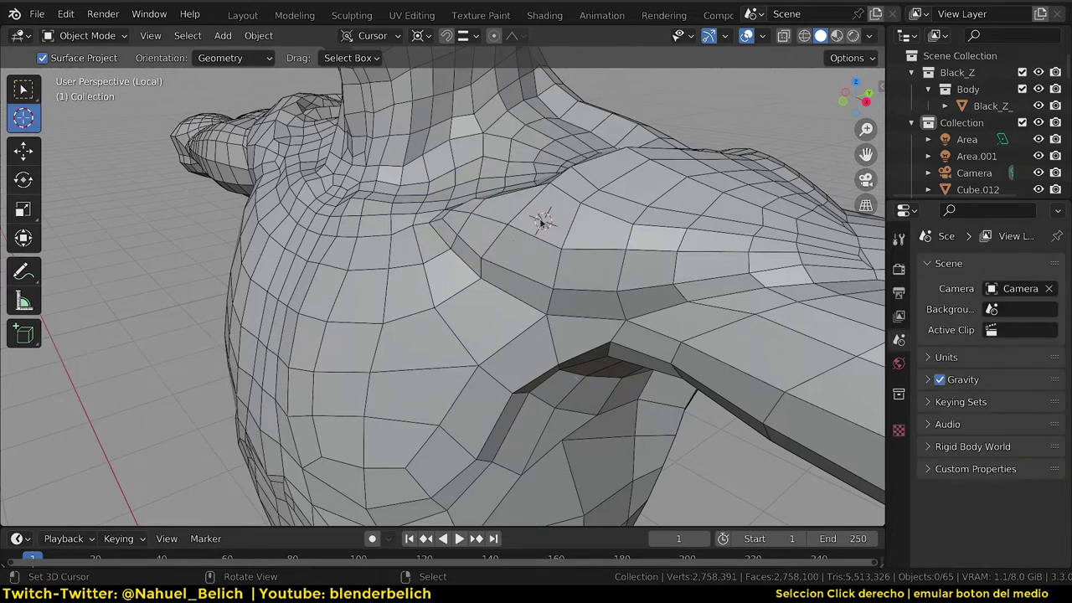
right_click(523, 251)
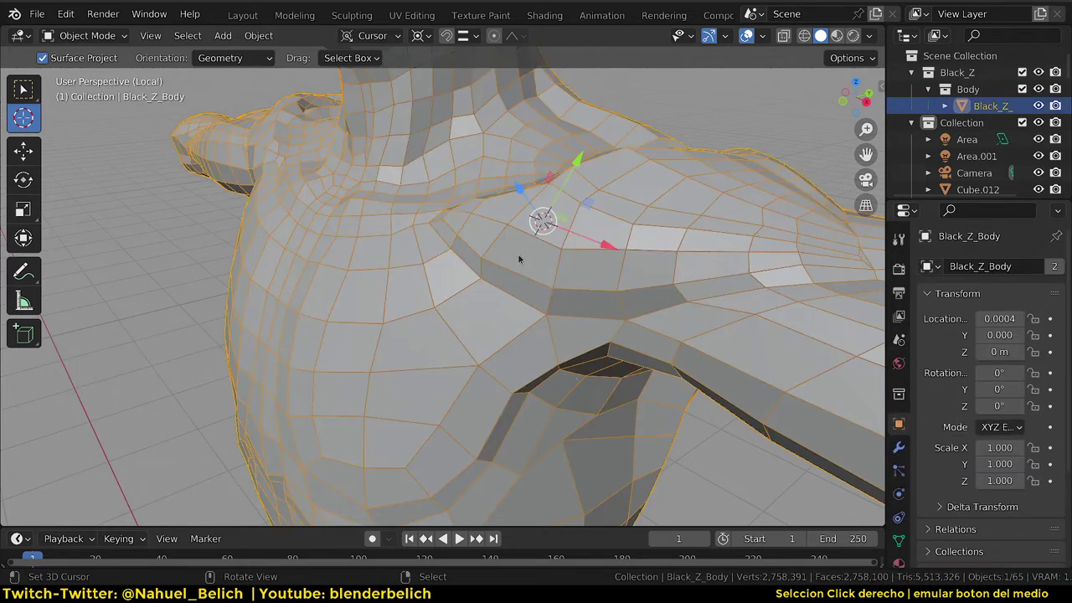
Step: Set the snapping targets to Vertex, Edge and Edge Center
click(470, 36)
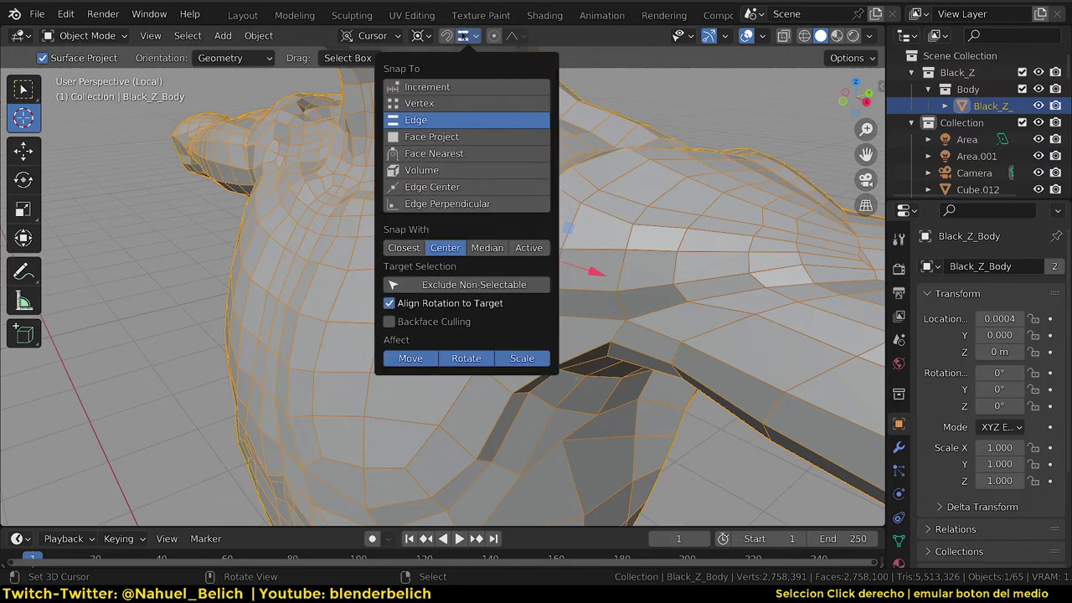
shift+click(462, 103)
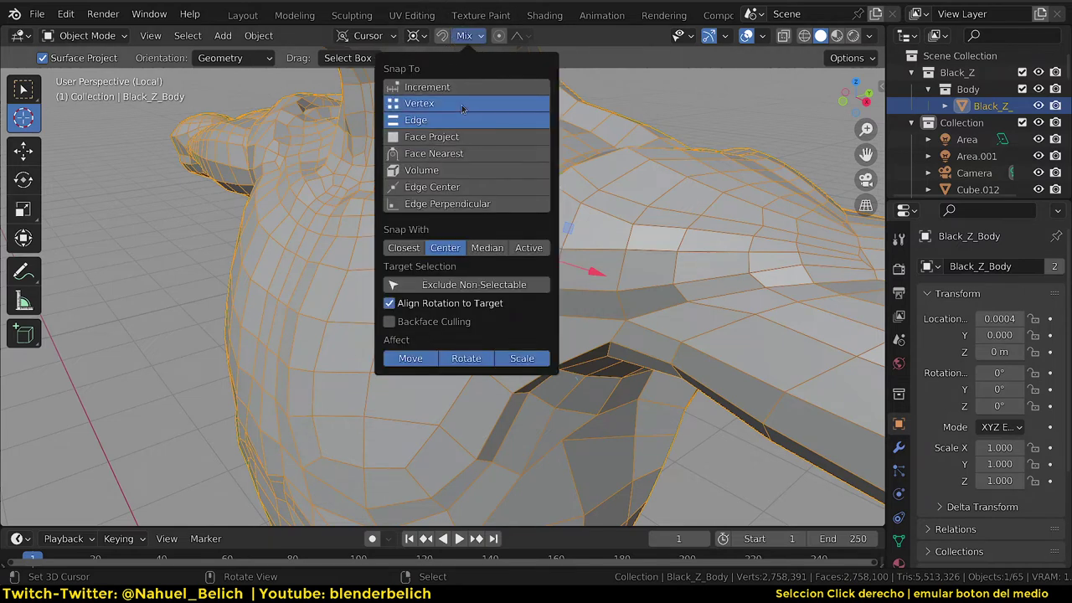
shift+click(481, 170)
shift+click(469, 187)
shift+click(469, 203)
shift+click(469, 86)
shift+click(469, 137)
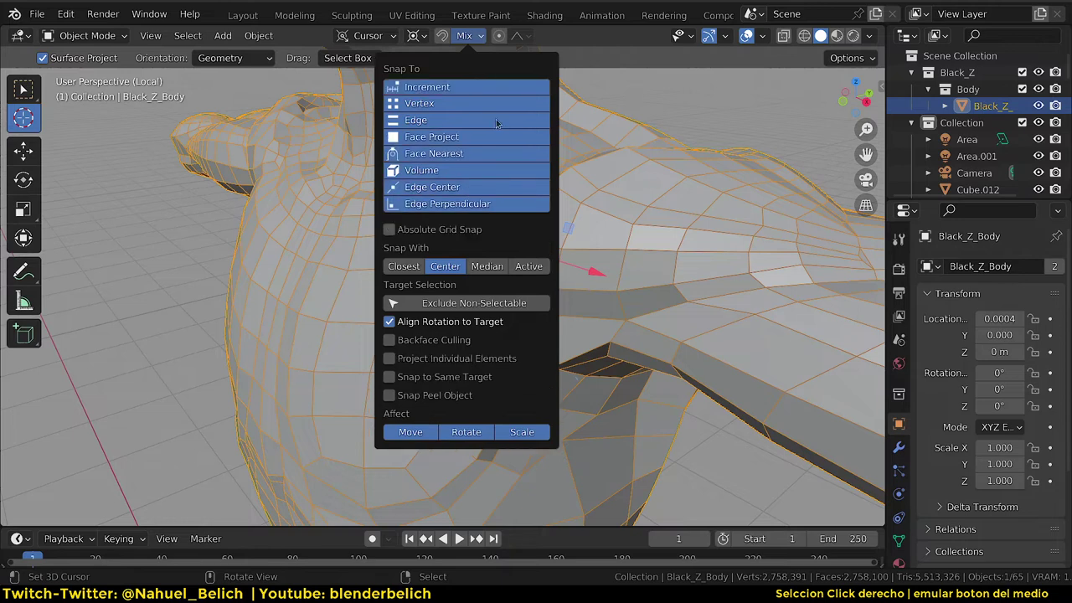
click(434, 155)
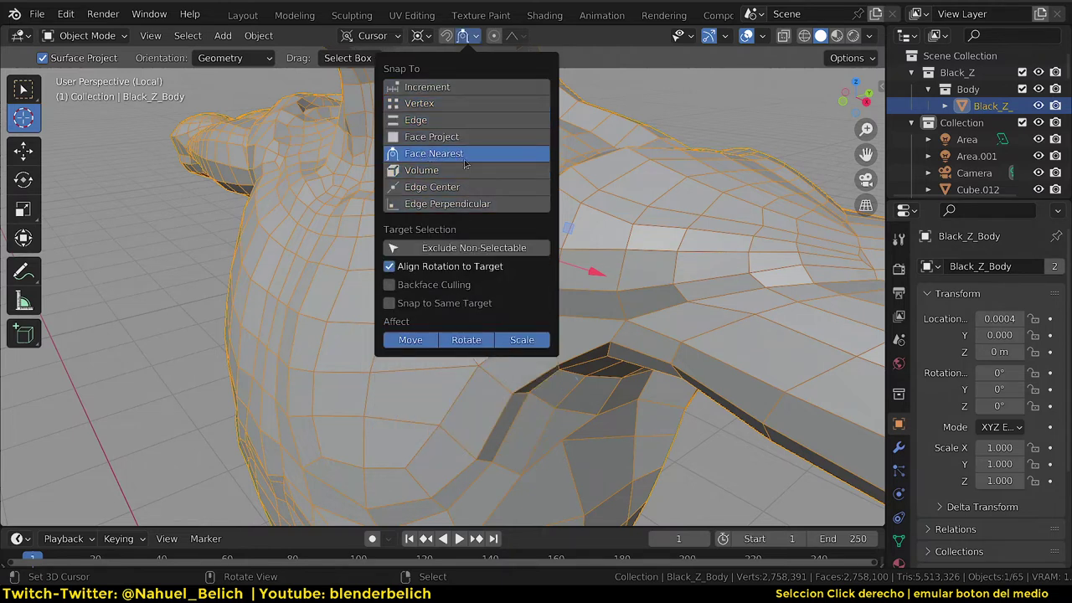
click(444, 103)
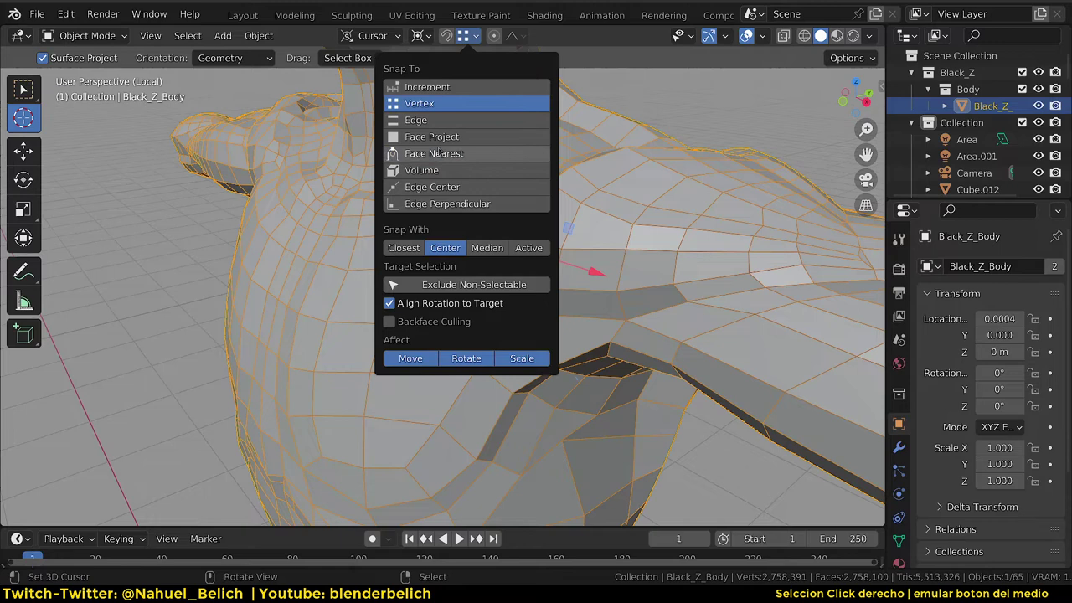
shift+click(444, 122)
shift+click(427, 188)
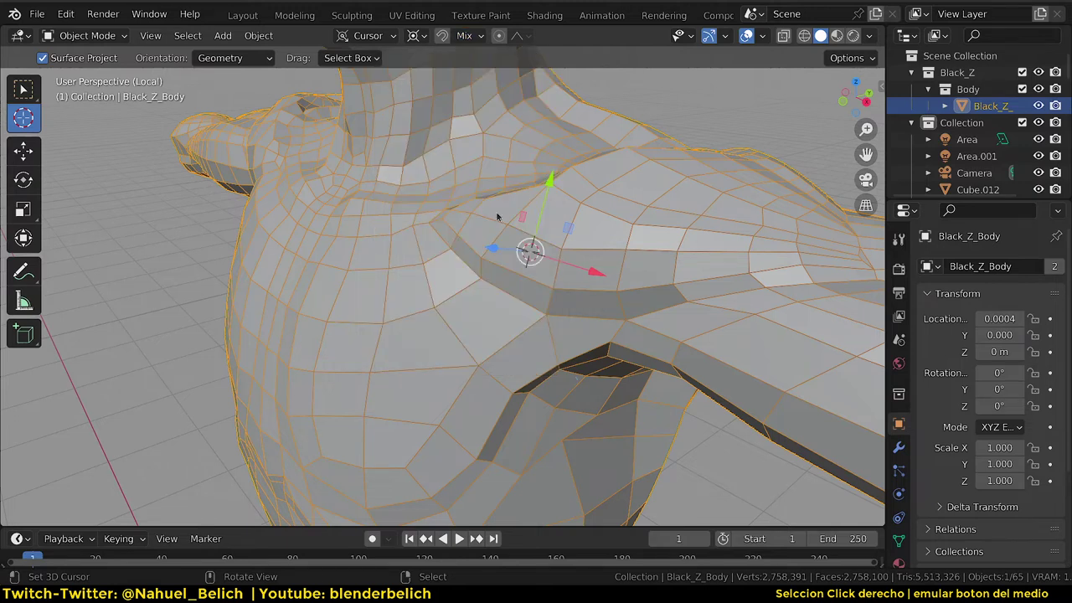
Step: Move the 3D cursor with G and snapping, then confirm its new position
middle_drag(502, 252, 536, 218)
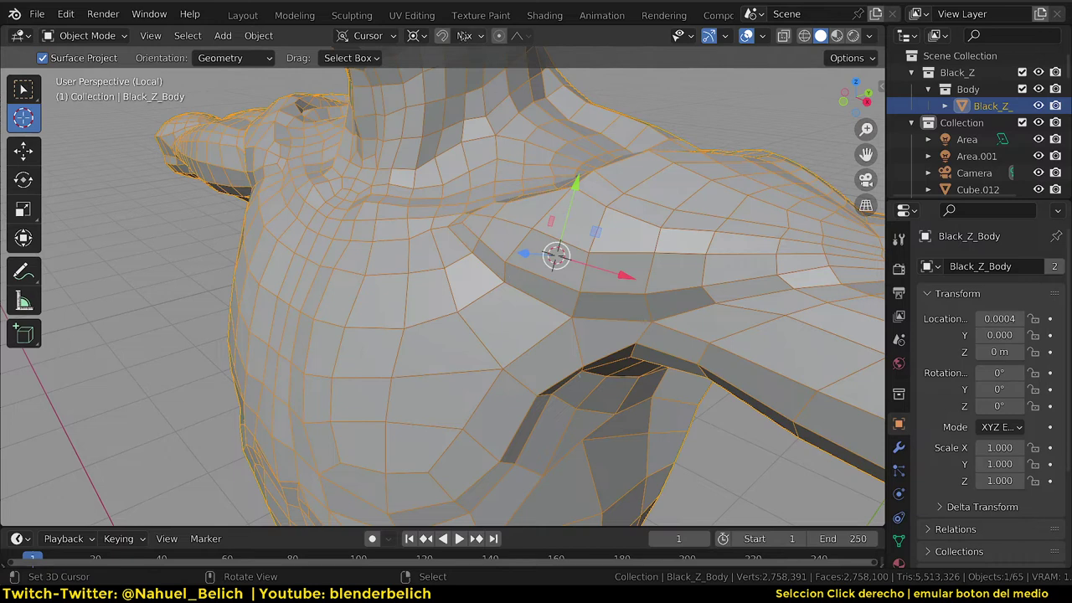
scroll(467, 179, up, 3)
click(465, 35)
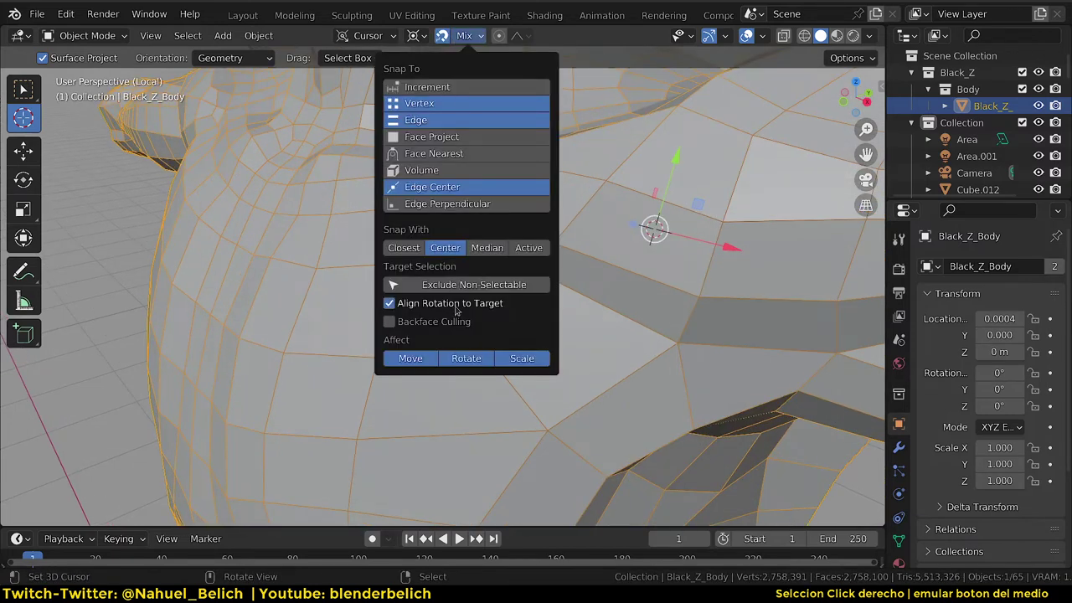
key(g)
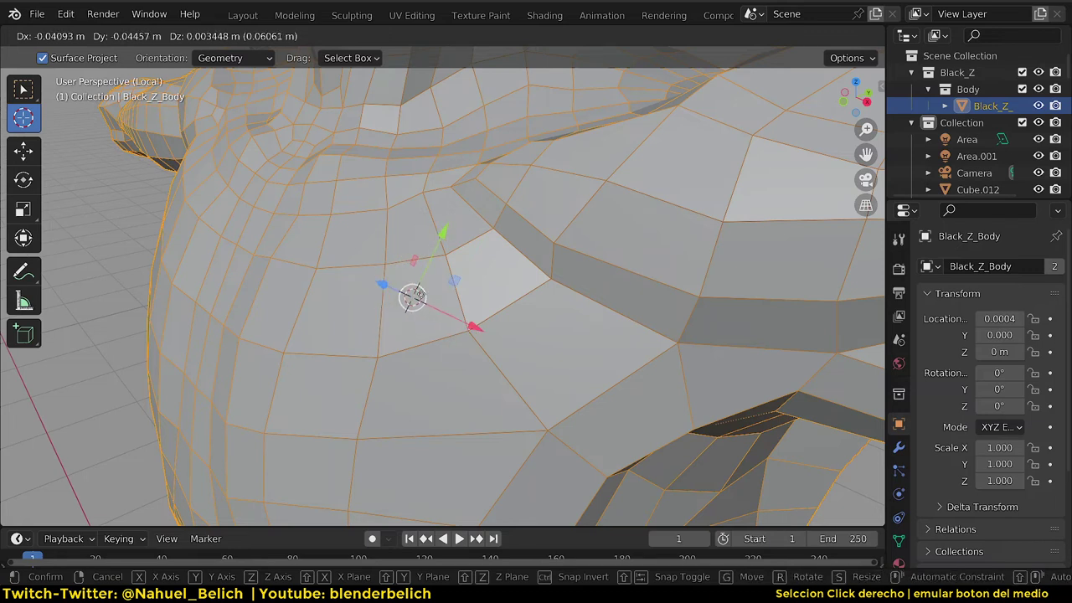
click(482, 271)
Step: Place the cursor at several shoulder edge points, then snap-drag it onto an edge
click(525, 249)
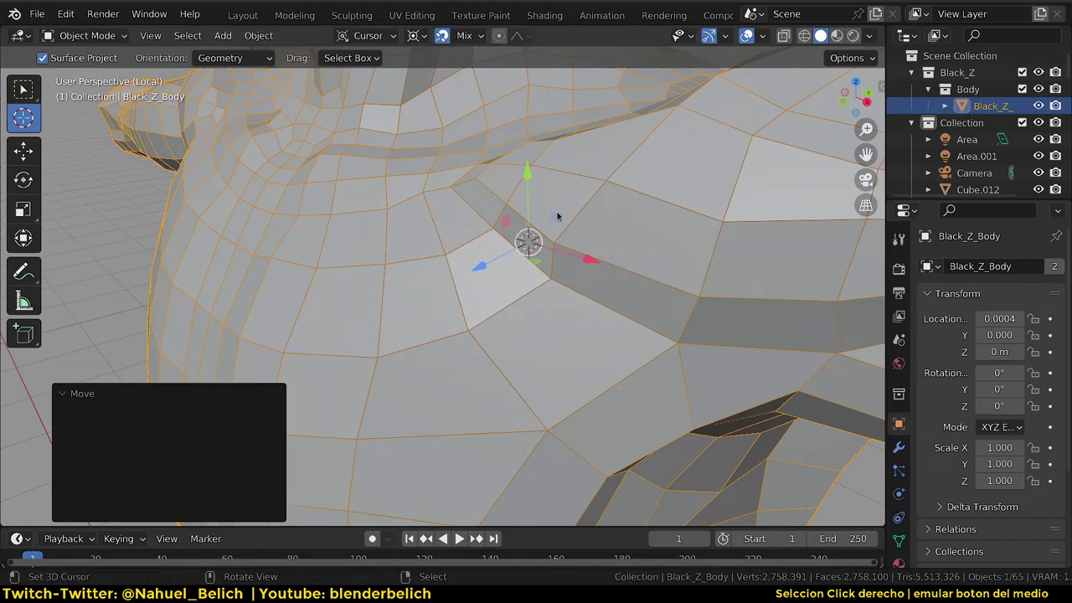
click(576, 201)
click(618, 244)
click(555, 316)
click(480, 283)
click(540, 233)
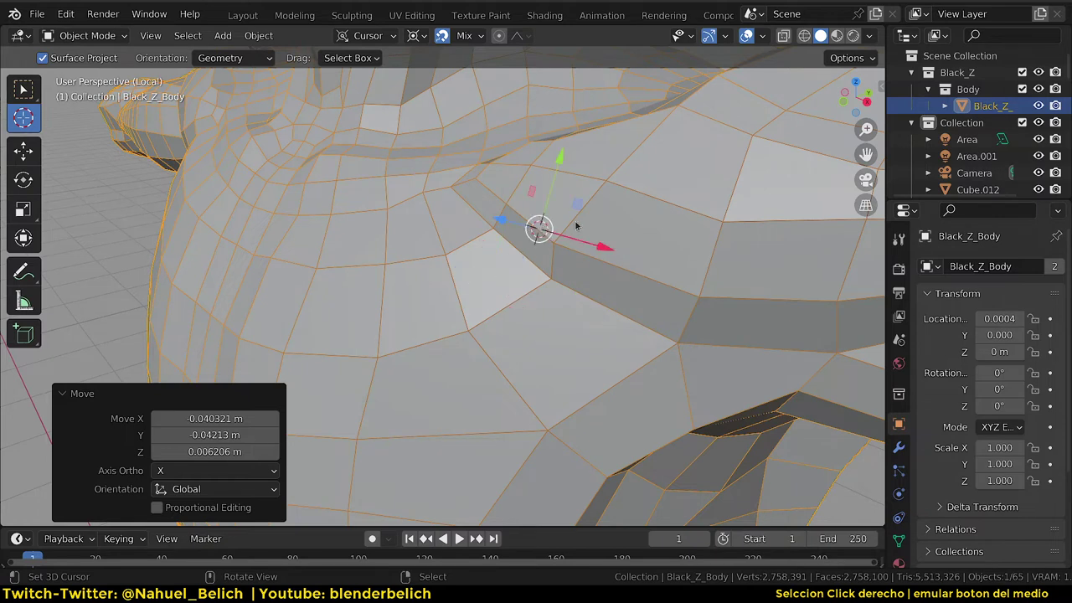
click(607, 186)
mouse_move(491, 282)
mouse_down()
mouse_move(459, 257)
mouse_move(456, 293)
mouse_up()
drag(530, 242, 521, 251)
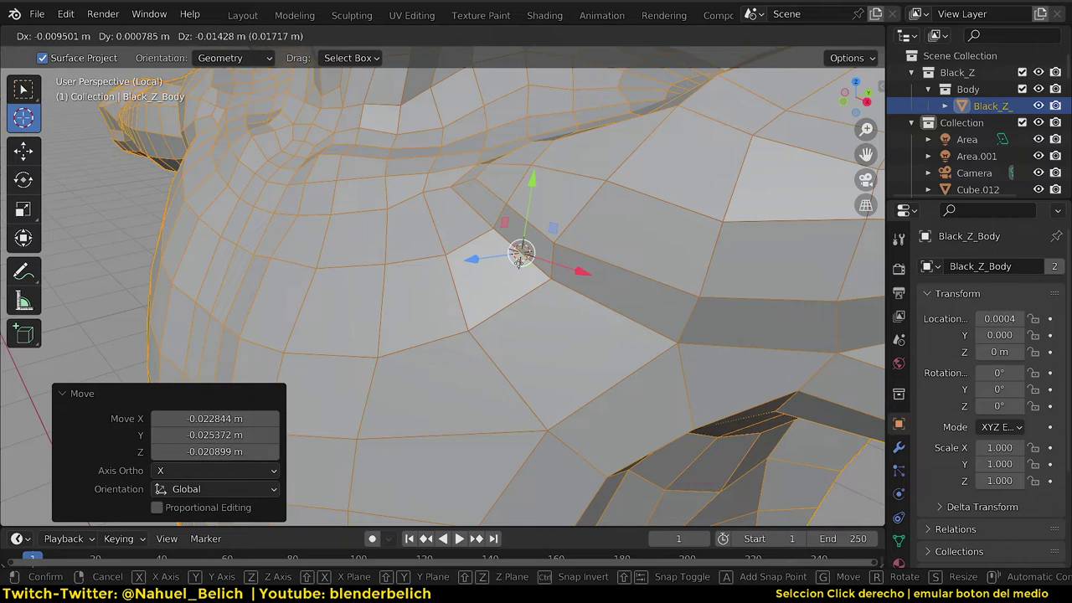
click(471, 36)
Step: Turn off Align Rotation to Target and drag the 3D cursor onto the chest crease edge
click(451, 303)
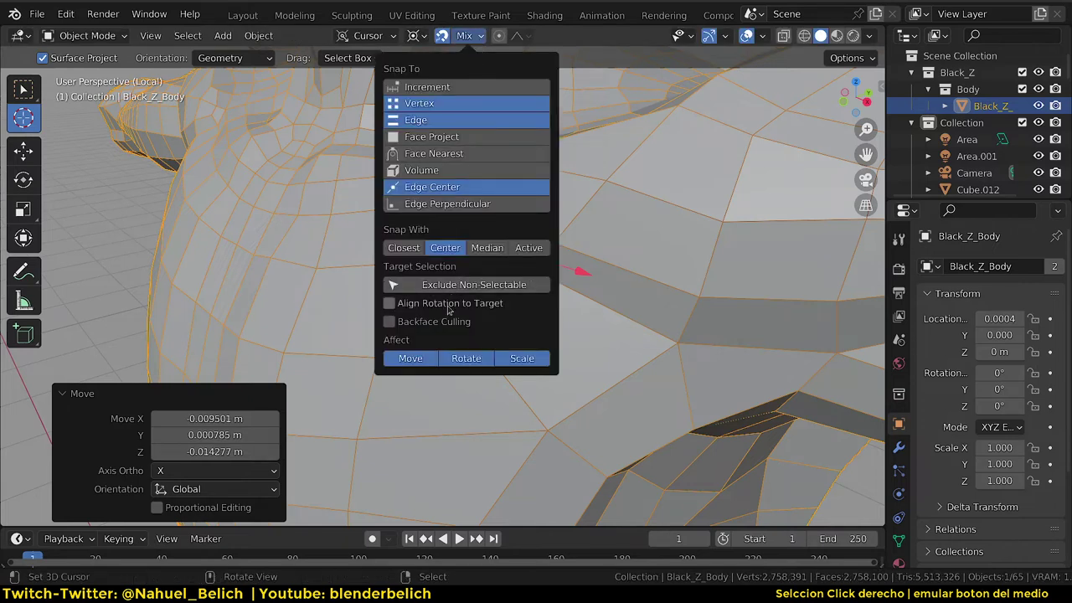
mouse_move(623, 263)
mouse_down()
mouse_move(500, 313)
mouse_move(457, 292)
mouse_move(450, 283)
mouse_move(469, 239)
mouse_move(443, 249)
mouse_move(433, 222)
mouse_move(450, 290)
mouse_move(507, 305)
mouse_move(548, 278)
mouse_move(553, 258)
mouse_up()
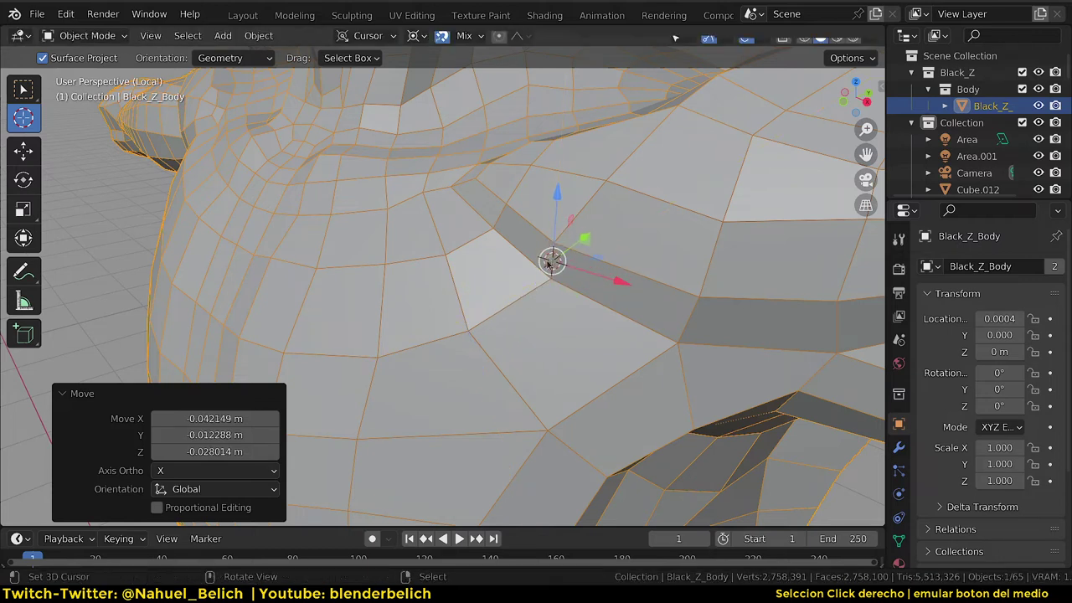
click(470, 40)
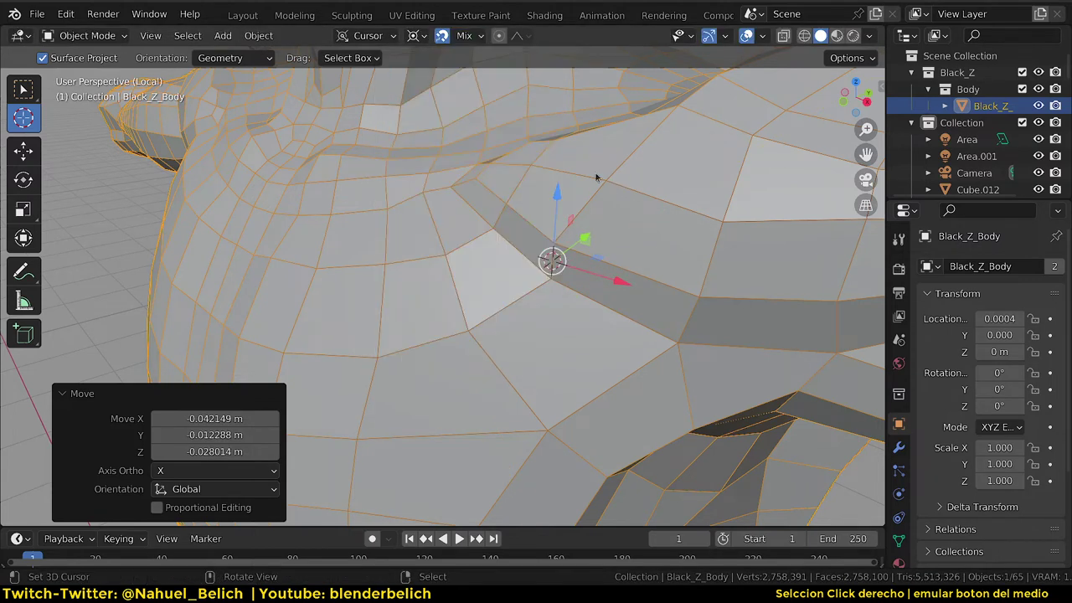
Step: Set transform orientation to Global and pivot point to Bounding Box Center
shift+middle_drag(519, 182, 525, 189)
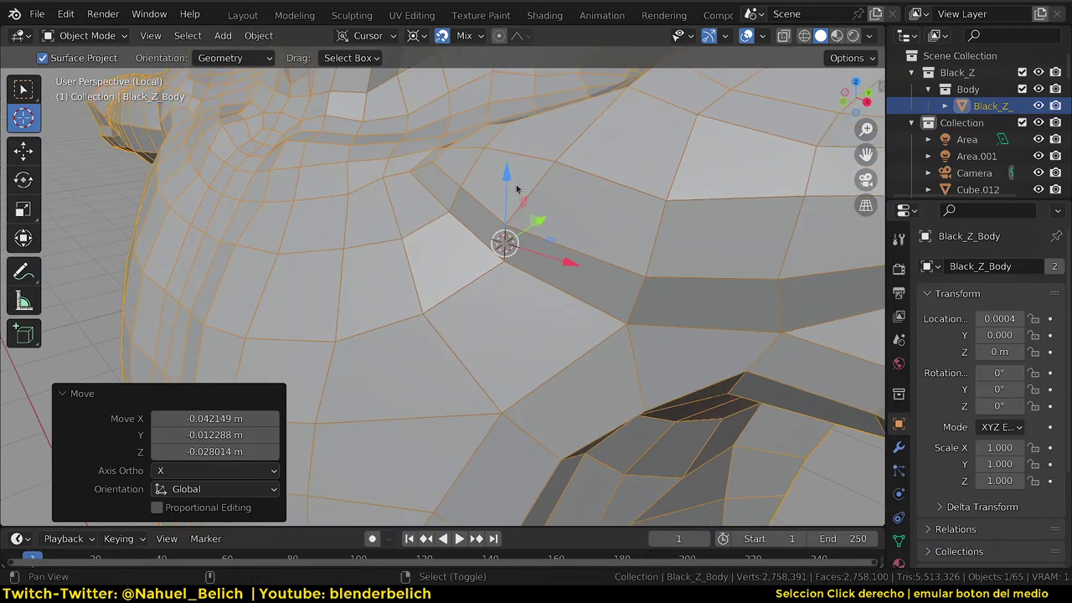
key(comma)
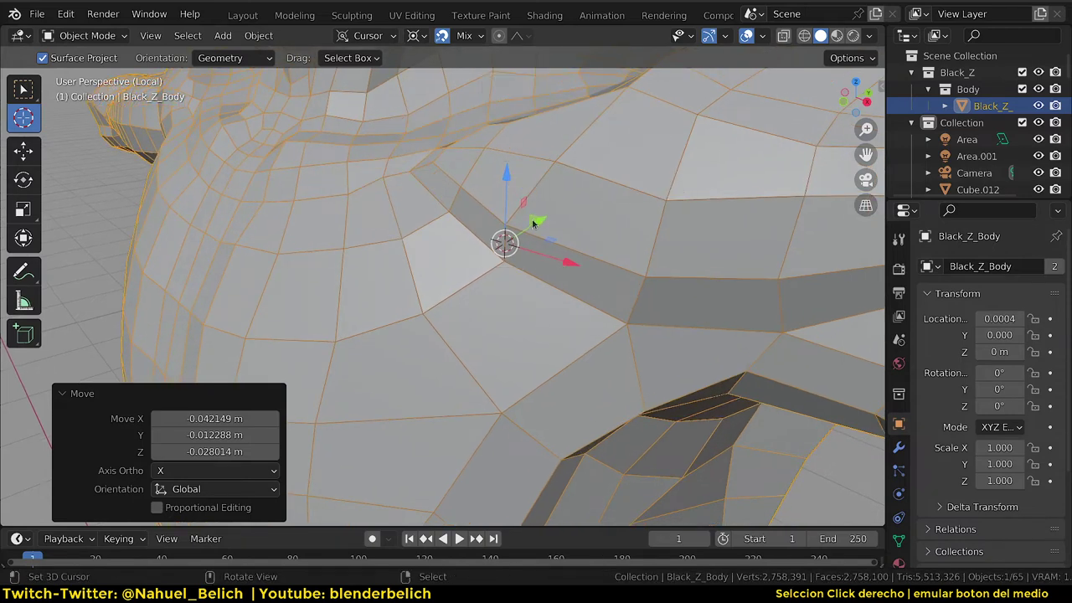
key(period)
key(comma)
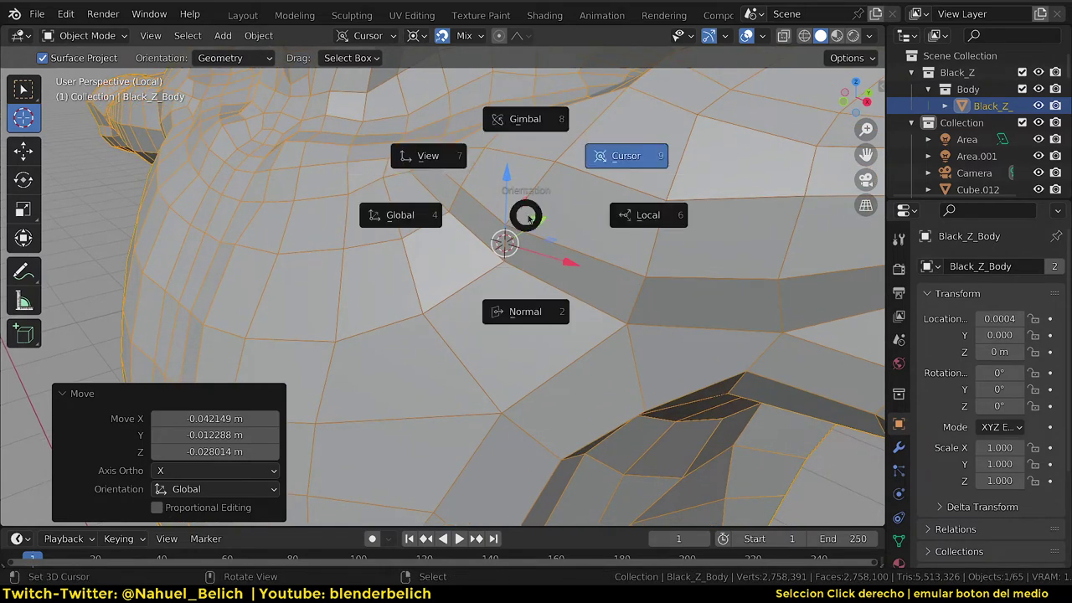
key(Escape)
key(comma)
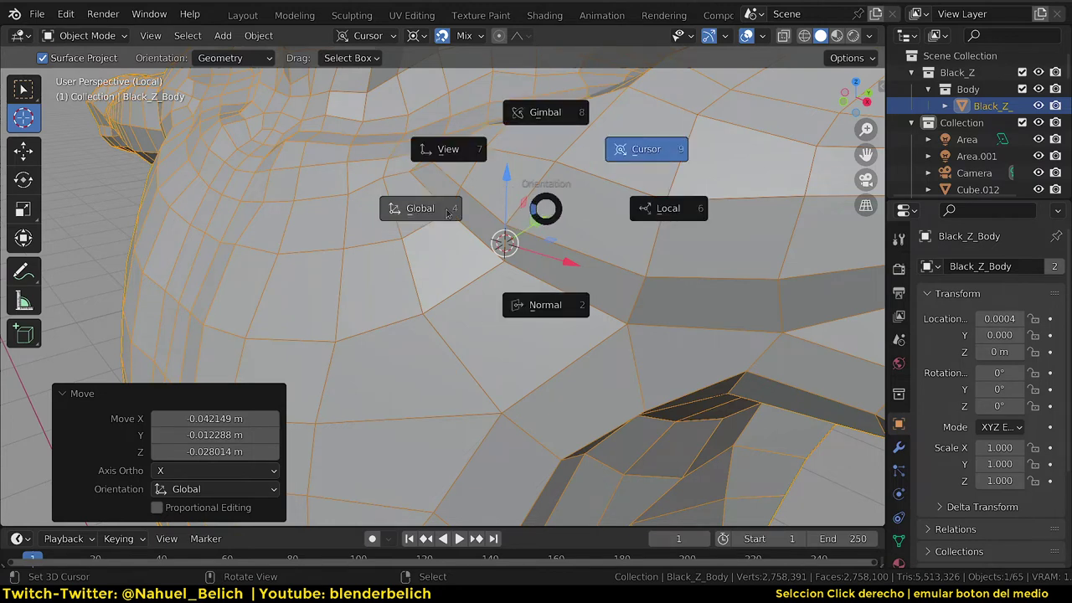
click(448, 214)
key(period)
click(390, 214)
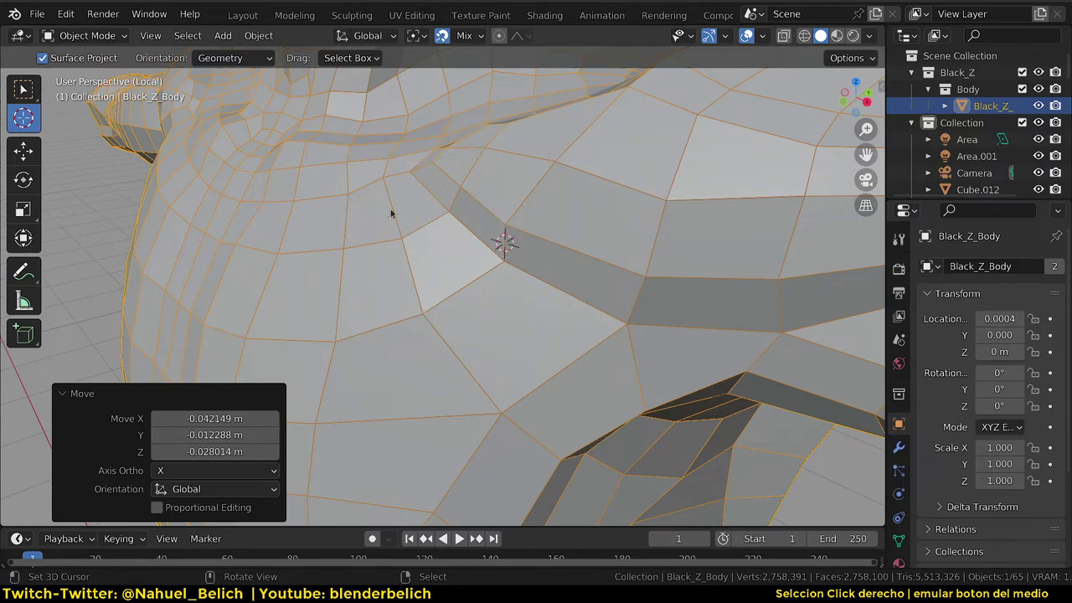
Step: Switch orientation to Cursor and back to Global, move the pivot off the 3D cursor, and zoom out
key(comma)
click(473, 196)
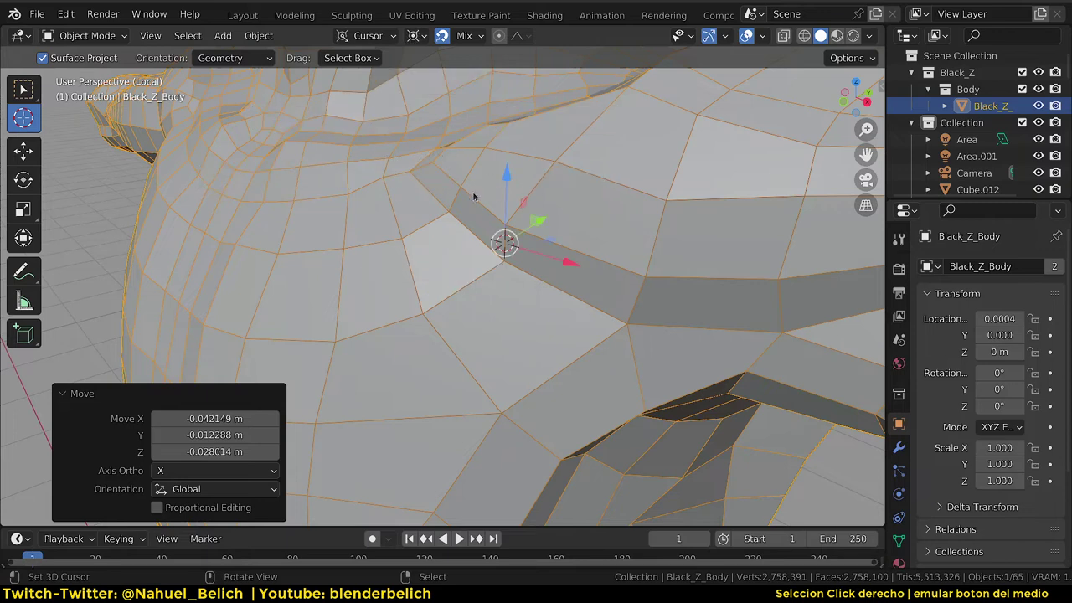
key(comma)
click(340, 231)
key(period)
click(374, 224)
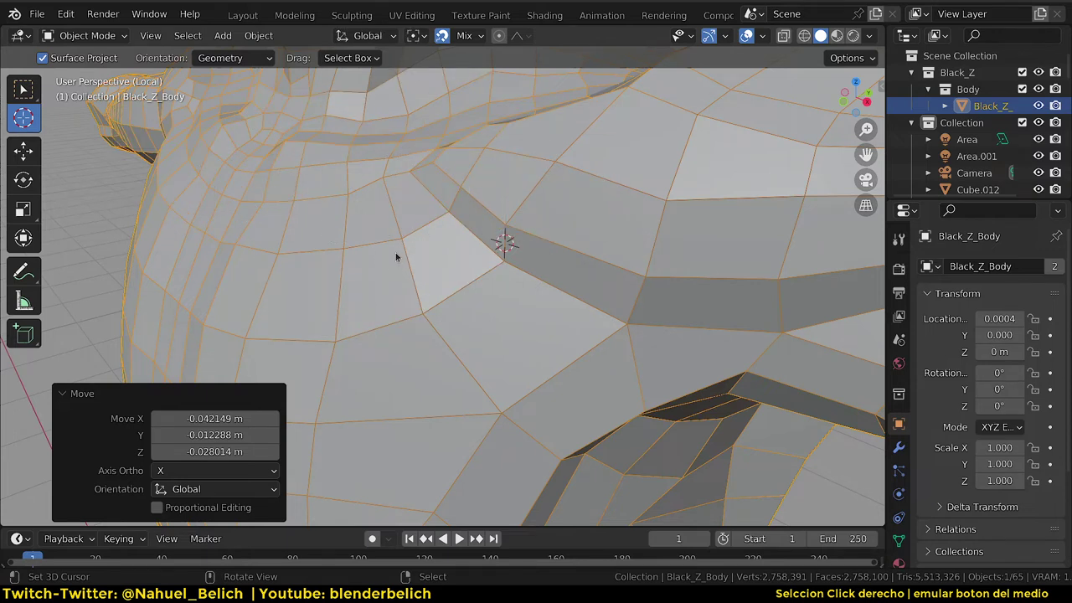
key(comma)
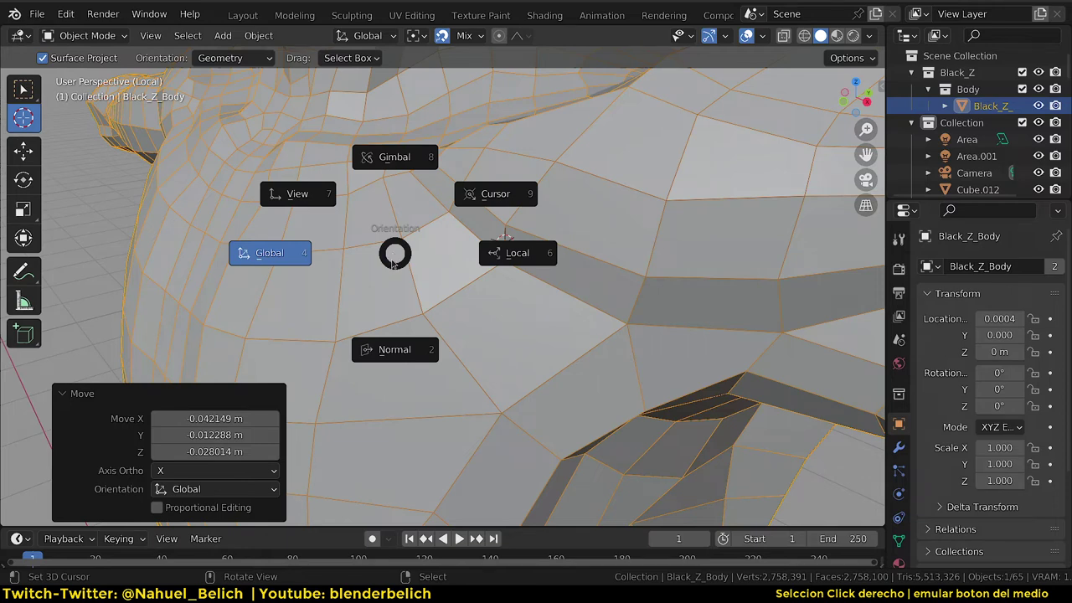
click(393, 262)
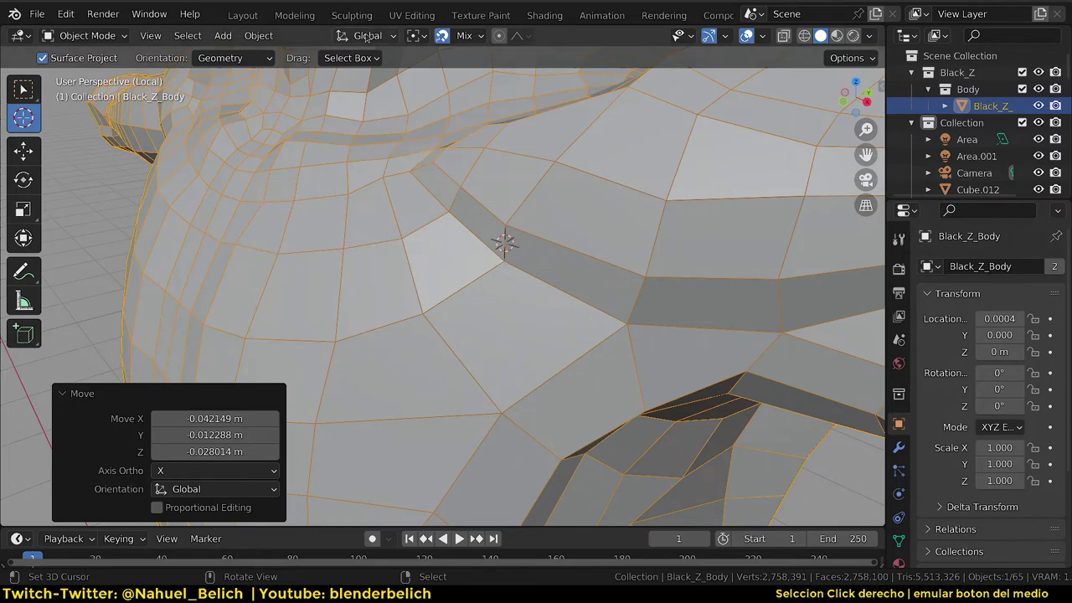
scroll(404, 172, down, 5)
scroll(404, 172, down, 4)
middle_drag(404, 172, 384, 192)
Step: Sketch annotation notes above the body with the Annotate tool and colour them green
scroll(369, 167, up, 5)
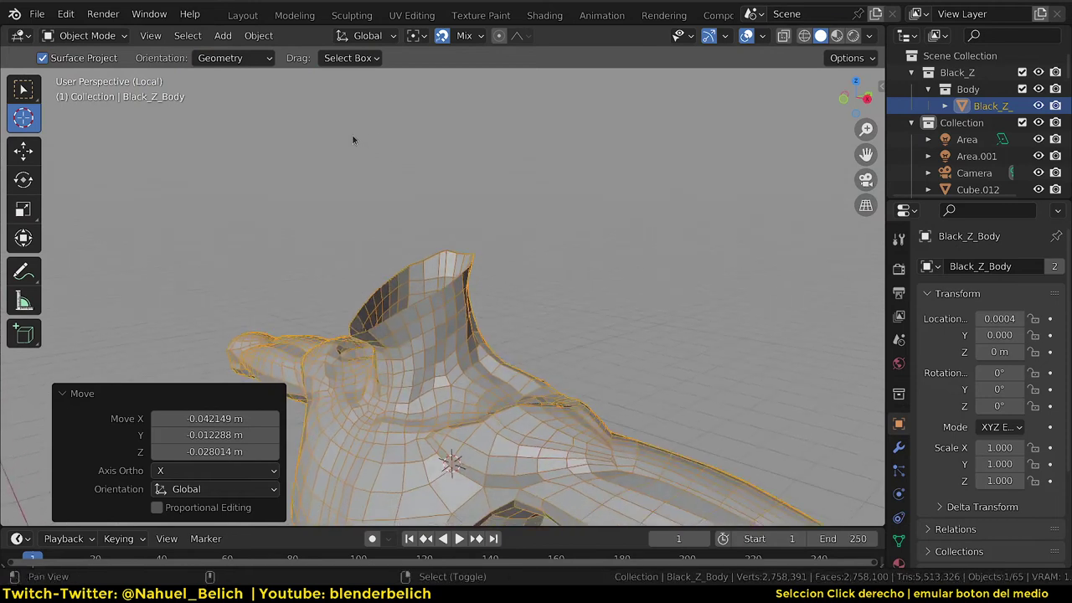
click(23, 272)
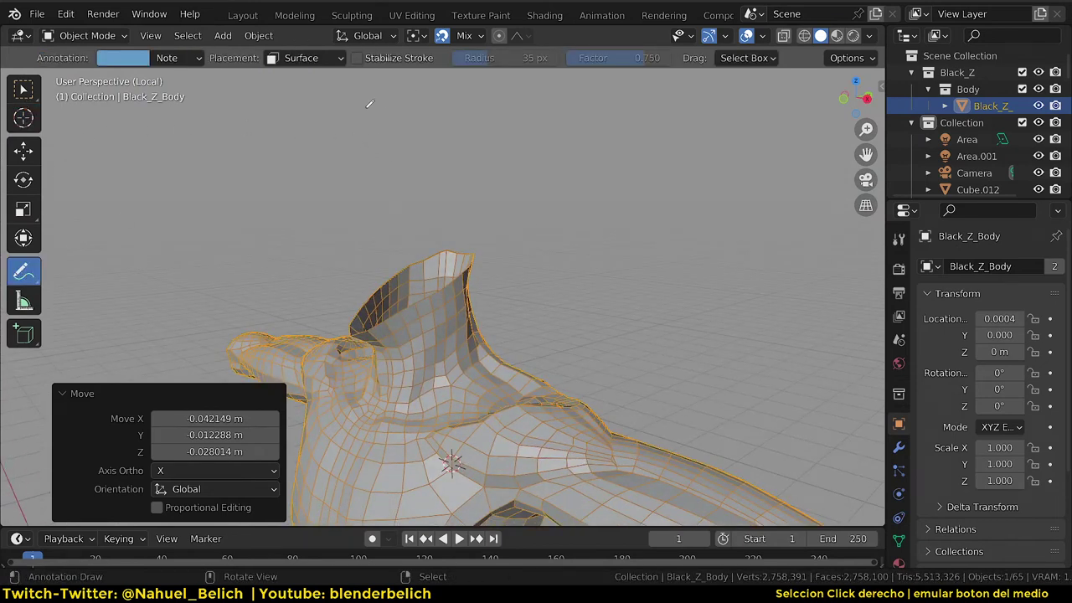
click(366, 127)
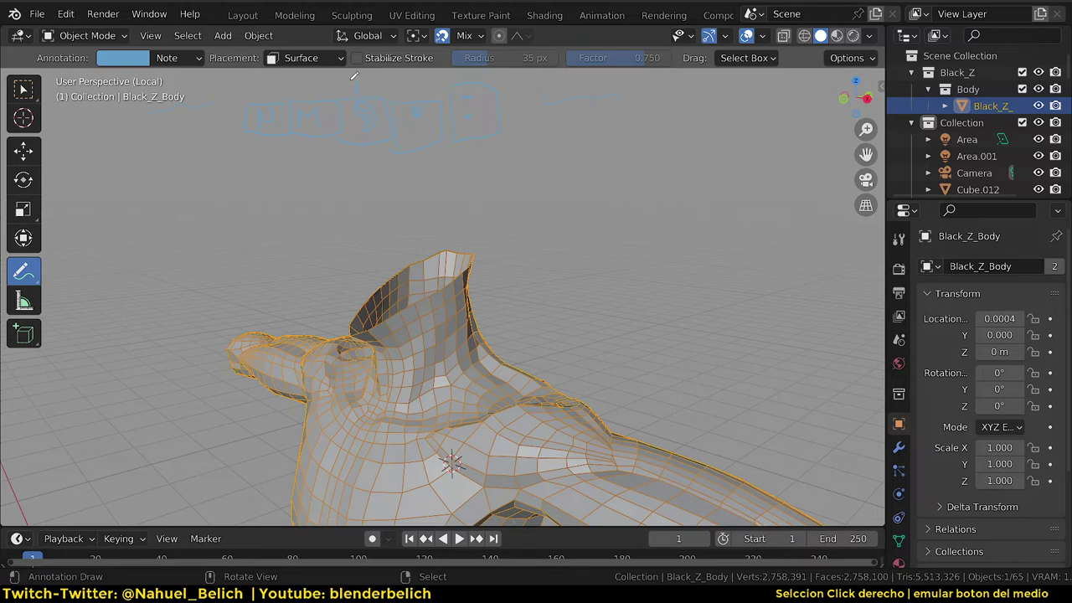
click(126, 57)
drag(155, 130, 116, 128)
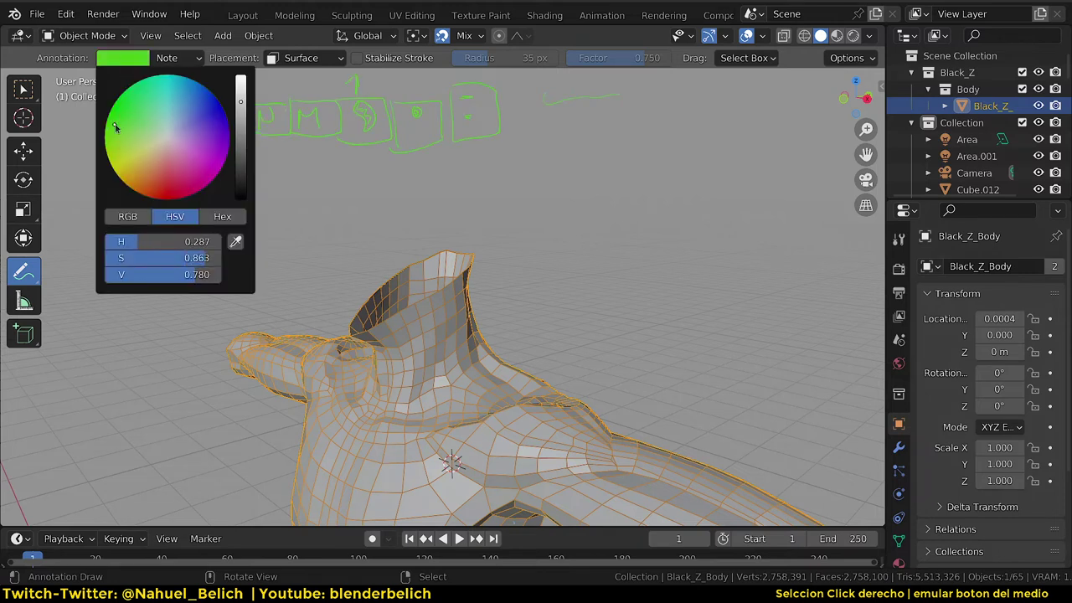
Step: Set the transform orientation to Cursor
click(382, 38)
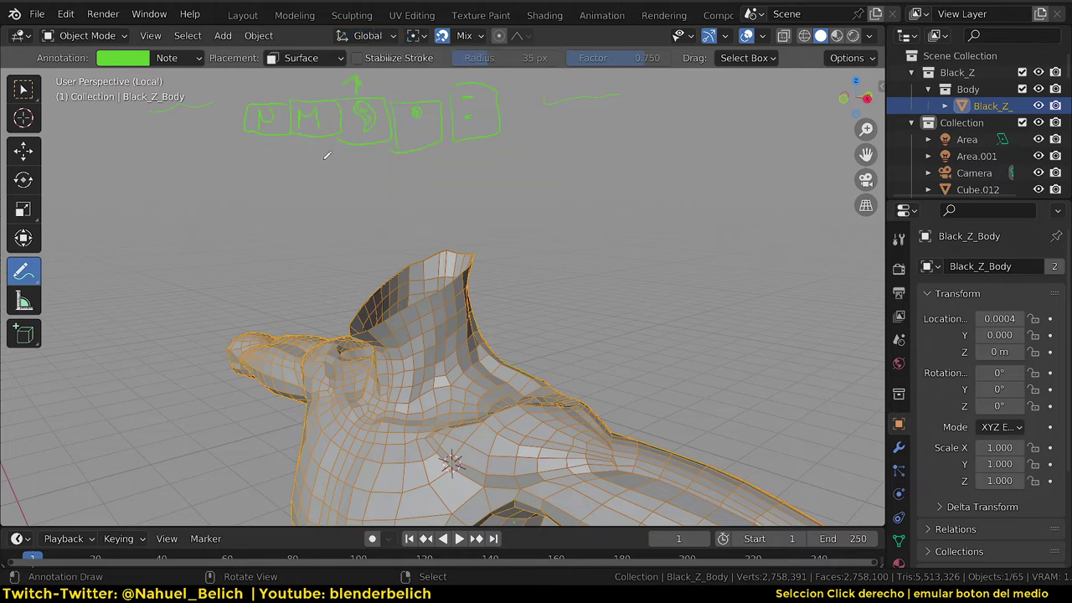
click(423, 36)
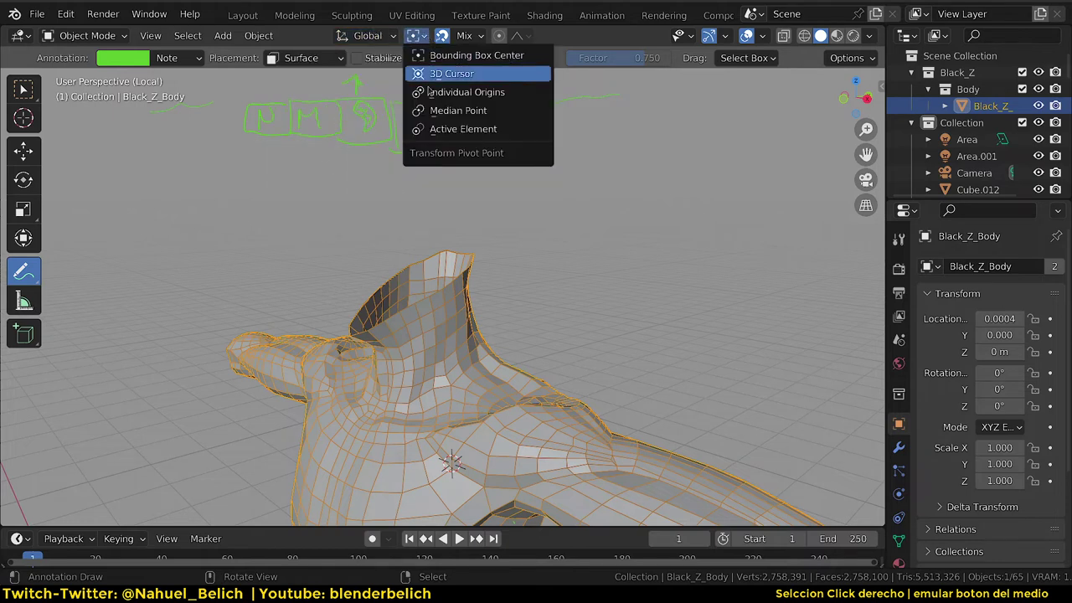
key(n)
key(n)
key(comma)
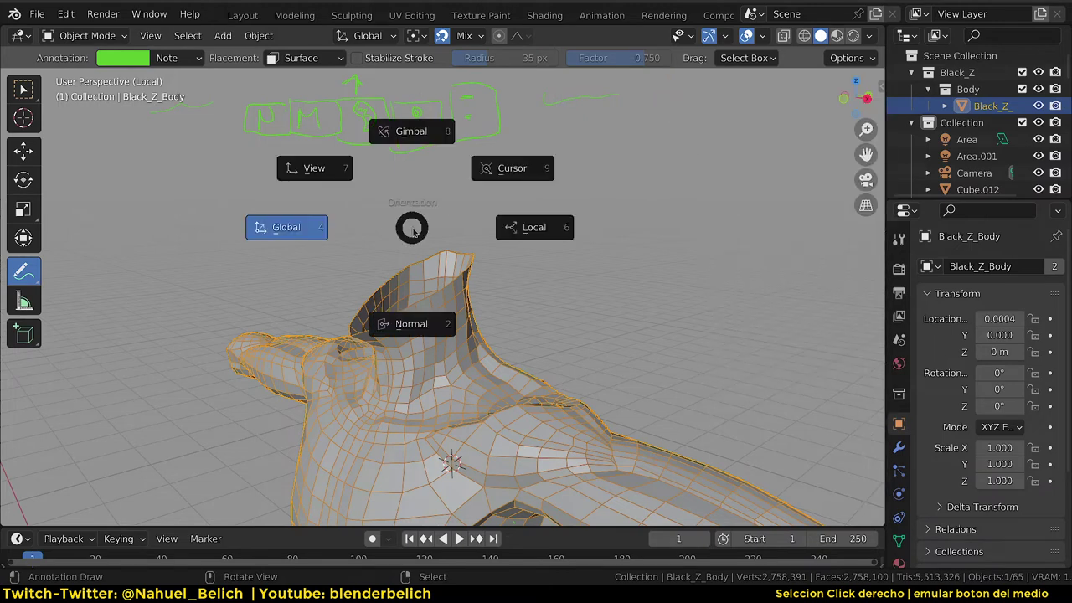
click(508, 170)
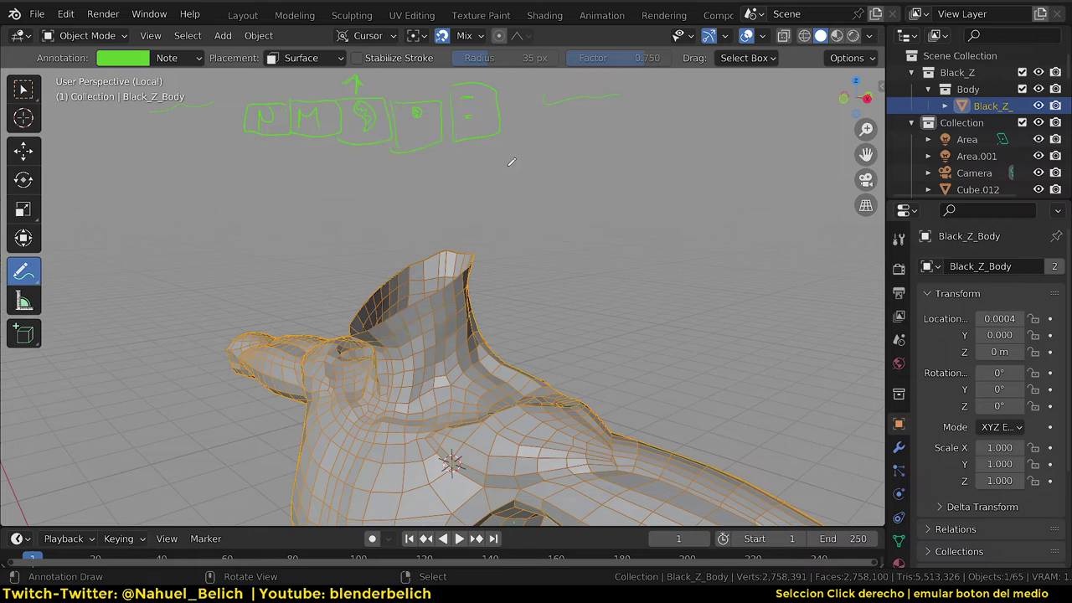
Step: Make the 3D Cursor the pivot point
key(period)
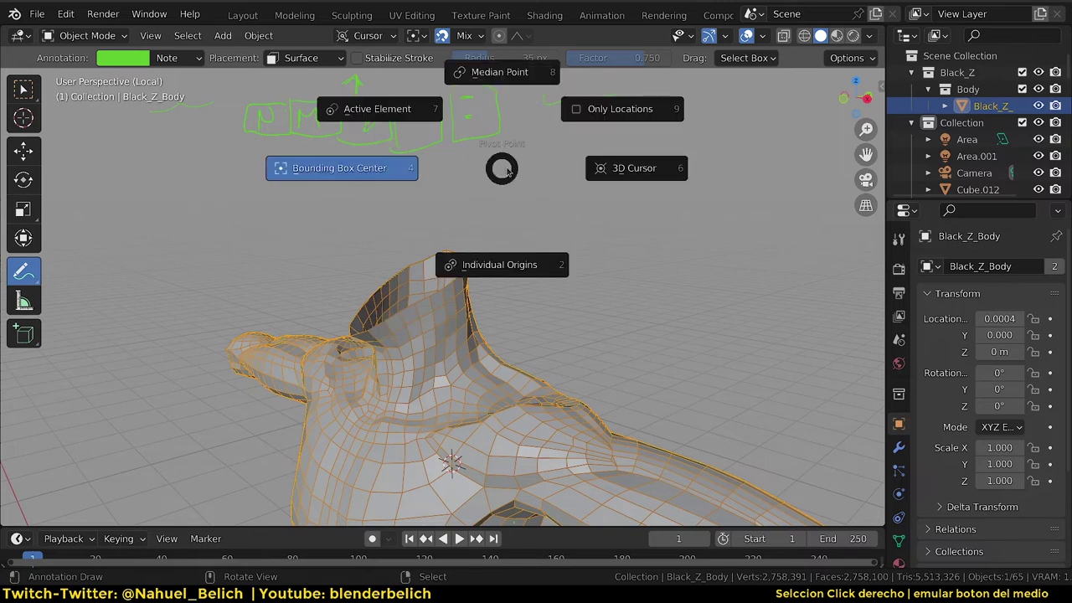
click(644, 171)
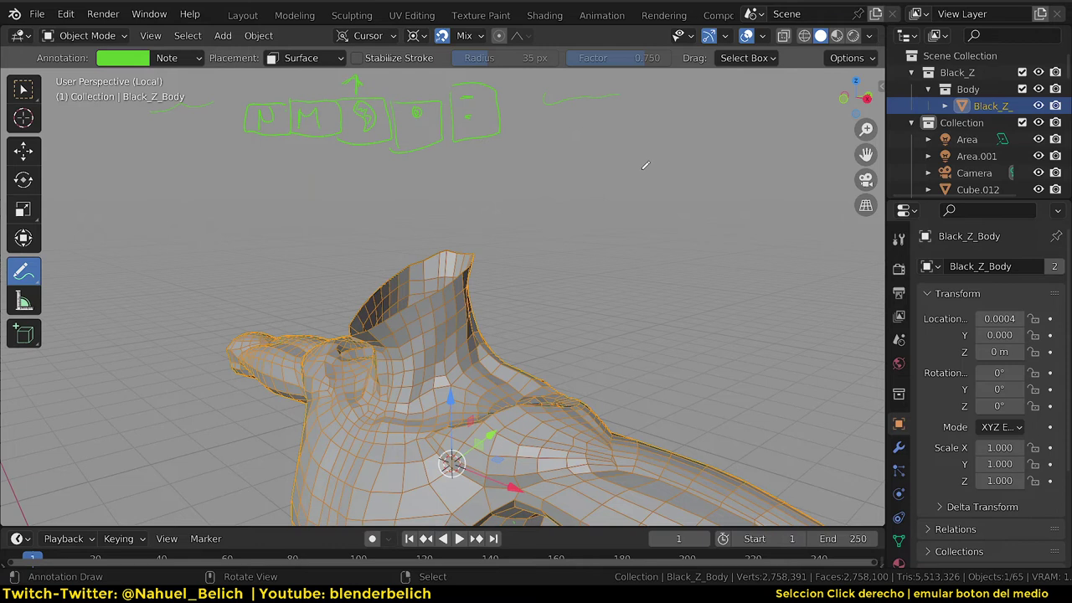
key(period)
click(539, 167)
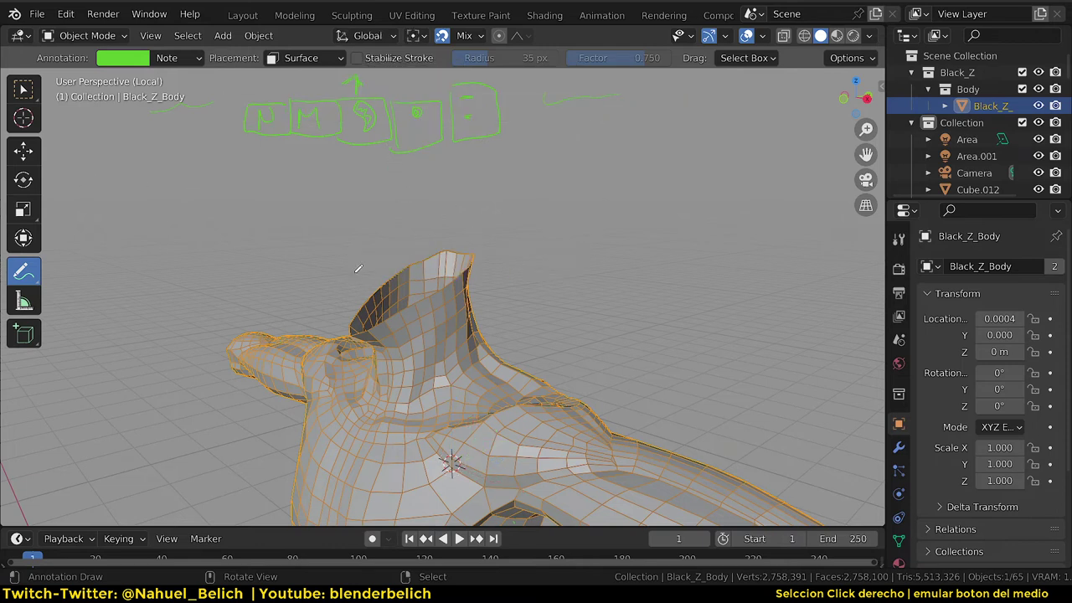
Step: Toggle transform orientation between Cursor and Global, ending on Global
key(comma)
click(307, 232)
key(comma)
click(411, 163)
key(comma)
click(308, 213)
Step: Turn off snapping
middle_drag(469, 166, 439, 201)
click(441, 35)
click(466, 36)
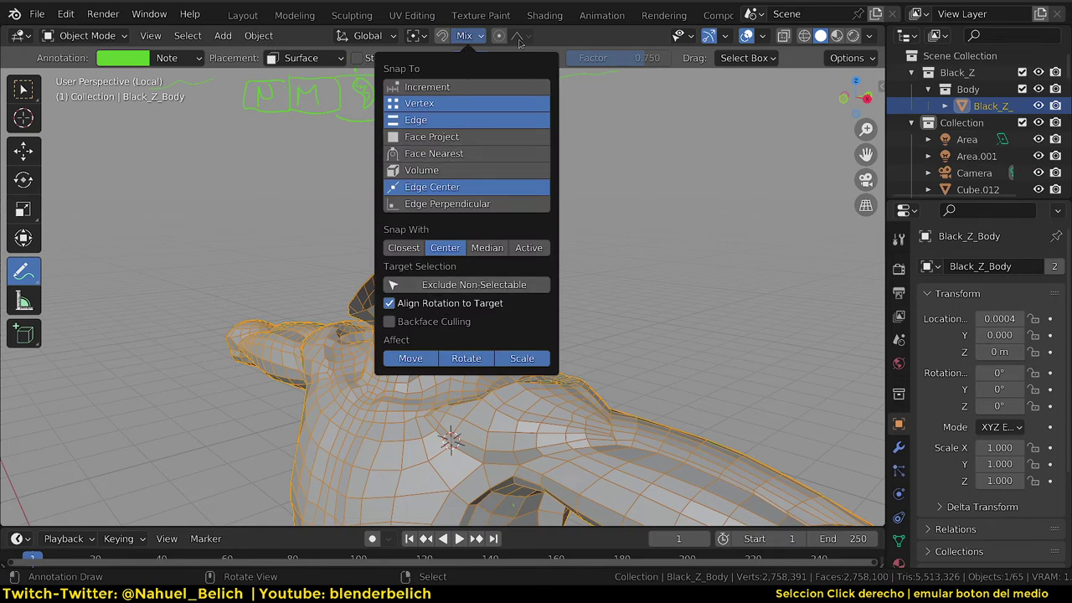
Step: With the Cursor tool, drag the 3D cursor onto the front of the shoulder
middle_drag(514, 447, 536, 469)
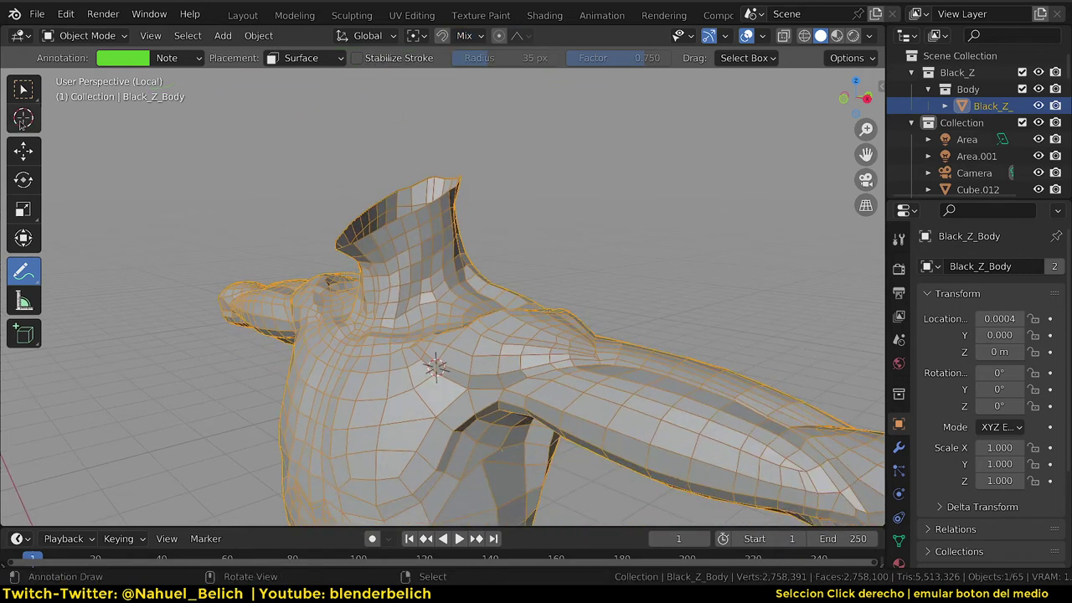
click(22, 118)
middle_drag(436, 335, 469, 352)
mouse_move(477, 343)
mouse_down()
mouse_move(505, 299)
mouse_move(483, 317)
mouse_move(501, 329)
mouse_move(494, 278)
mouse_move(502, 311)
mouse_move(388, 373)
mouse_move(436, 354)
mouse_move(478, 378)
mouse_move(476, 399)
mouse_up()
Step: Set the orientation to follow the cursor and slide the 3D cursor up onto the shoulder
mouse_move(538, 217)
middle_down()
mouse_move(539, 335)
mouse_move(615, 174)
middle_up()
ctrl+middle_drag(491, 240, 491, 285)
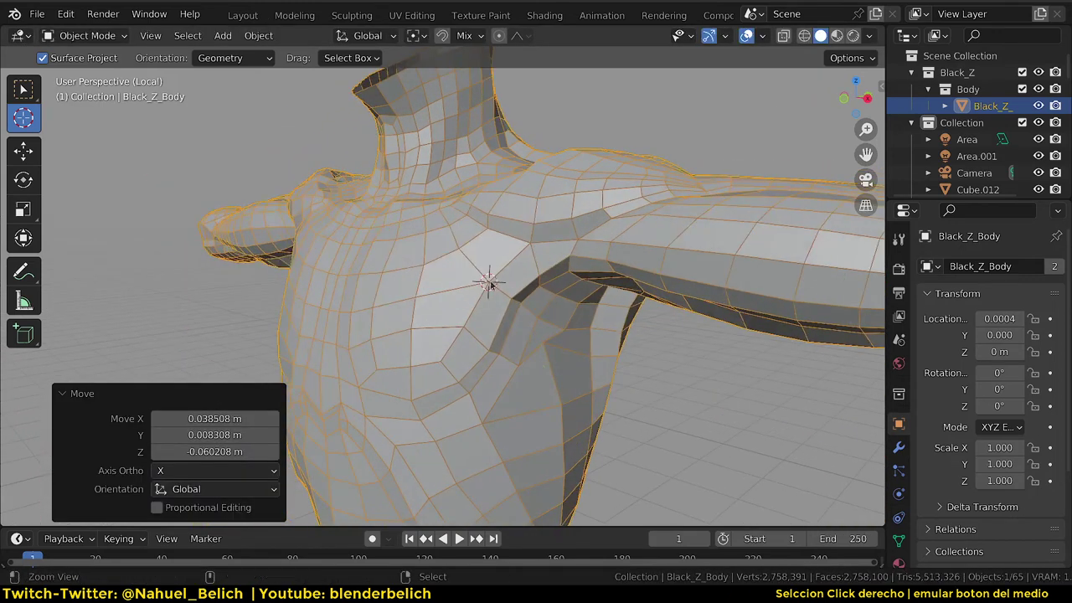
mouse_move(727, 44)
ctrl+middle_down()
mouse_move(640, 113)
mouse_move(646, 133)
mouse_move(387, 179)
ctrl+middle_up()
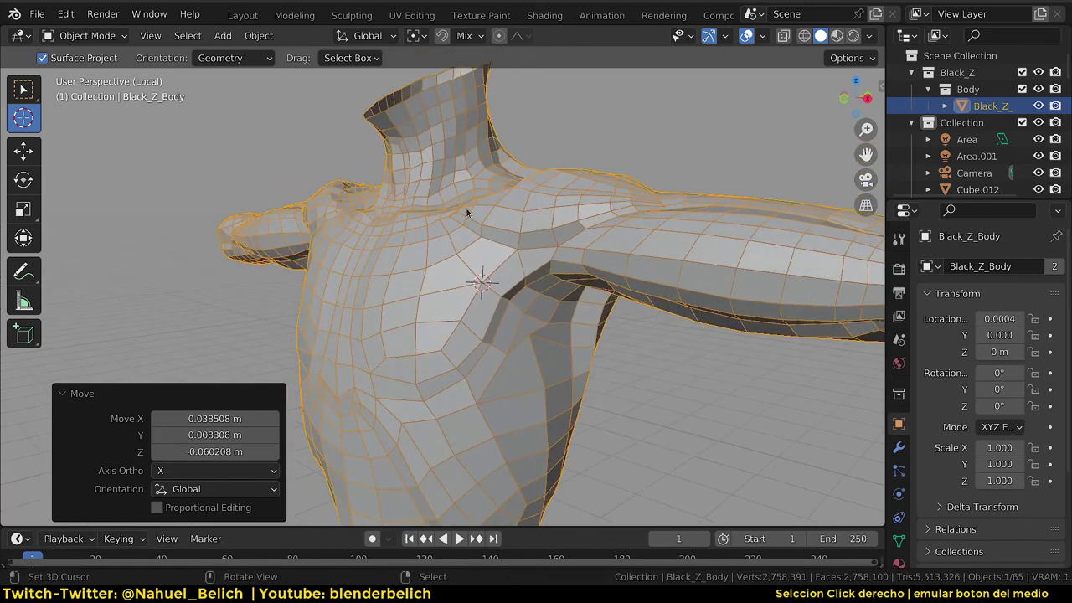
key(comma)
mouse_move(482, 261)
mouse_down()
mouse_move(490, 226)
mouse_move(482, 283)
mouse_move(395, 263)
mouse_move(402, 244)
mouse_move(510, 250)
mouse_move(495, 156)
mouse_up()
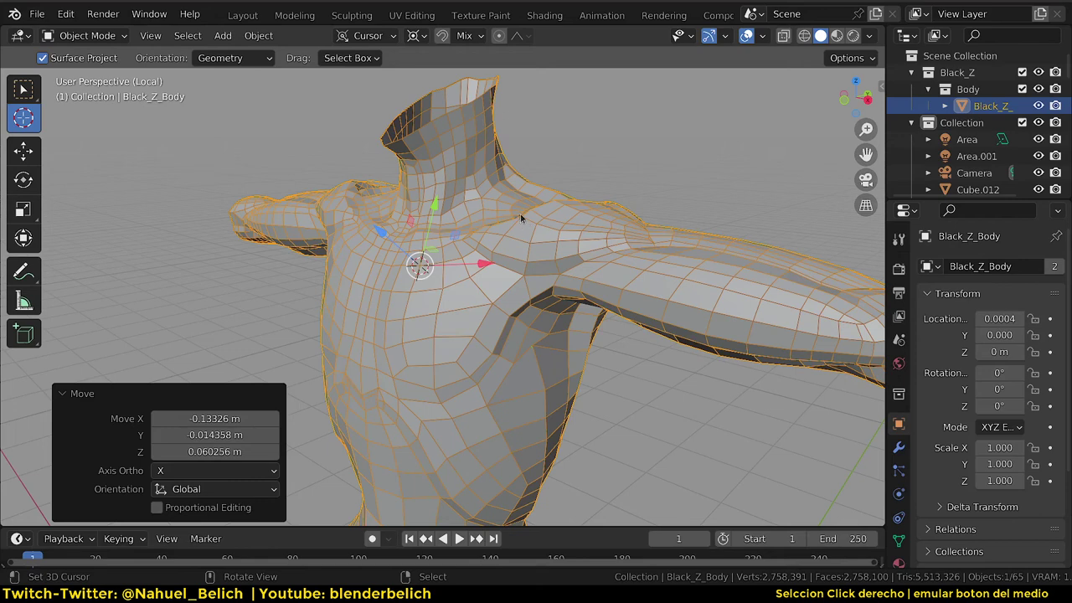
Step: Reposition the 3D cursor across the chest, settling it on the upper chest
alt+drag(521, 219, 541, 216)
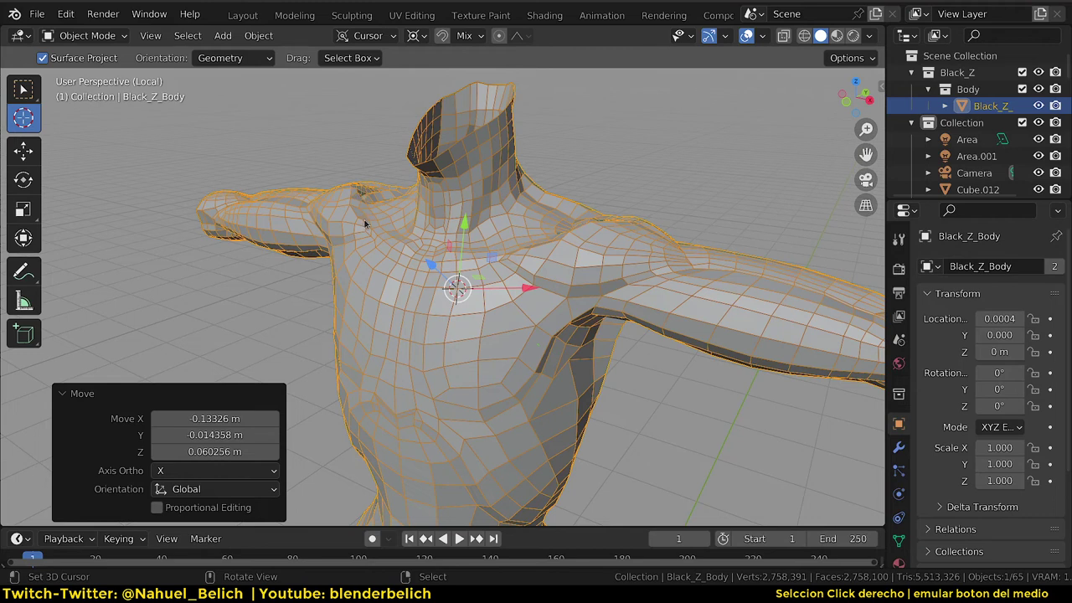
mouse_move(550, 271)
alt+mouse_down()
mouse_move(505, 323)
mouse_move(526, 303)
mouse_move(474, 280)
mouse_move(480, 271)
mouse_move(493, 266)
mouse_move(475, 299)
mouse_move(504, 293)
alt+mouse_up()
key(g)
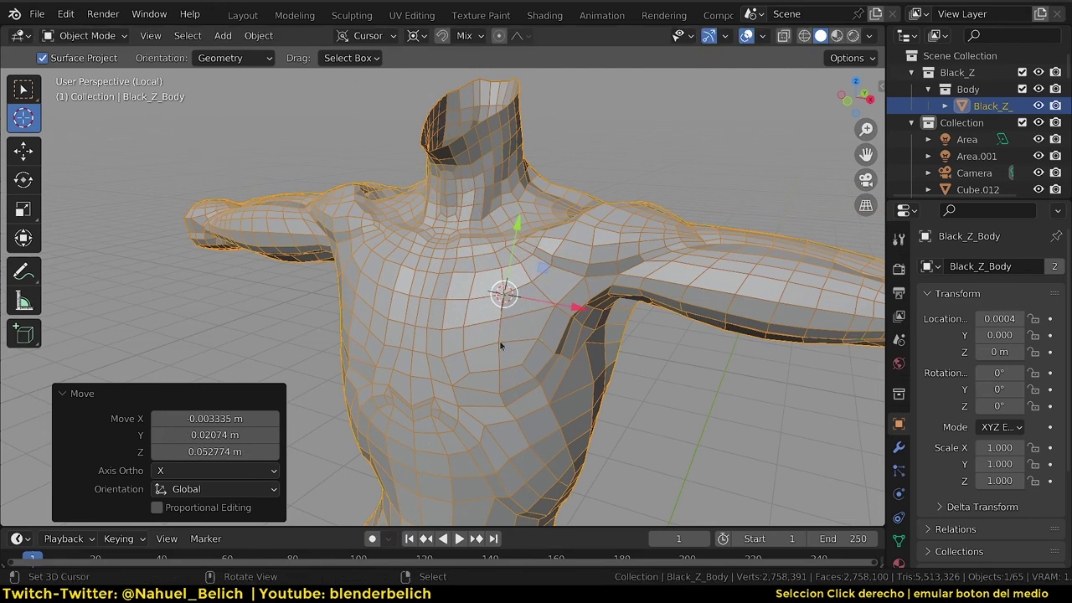
middle_drag(532, 413, 516, 383)
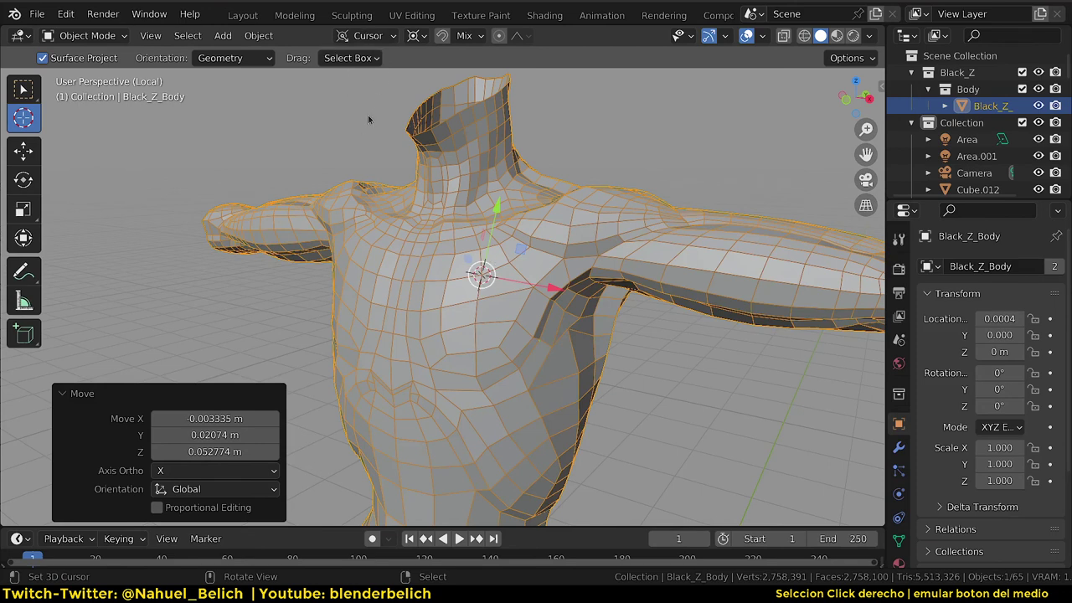
middle_drag(445, 284, 455, 312)
mouse_move(456, 312)
mouse_down()
mouse_move(438, 318)
mouse_move(425, 283)
mouse_move(550, 237)
mouse_up()
mouse_move(502, 282)
middle_down()
mouse_move(471, 299)
mouse_move(486, 283)
middle_up()
Step: Place the 3D cursor at several chest spots, ending on the upper chest
click(397, 247)
click(606, 195)
click(432, 361)
click(378, 238)
Step: Enter Edit Mode on the body and switch to edge select mode
key(Tab)
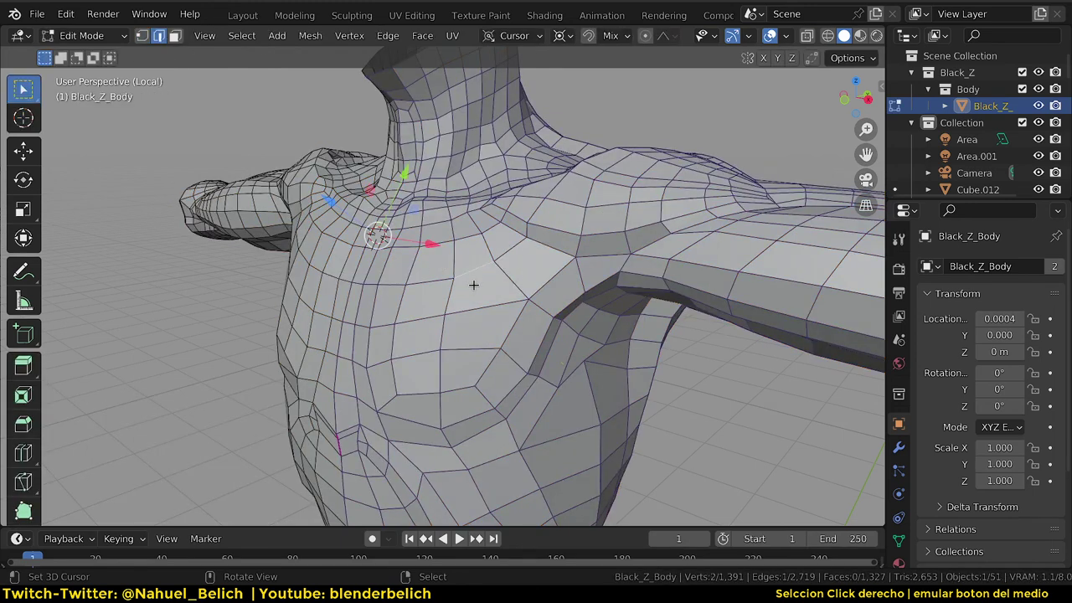
key(3)
click(478, 282)
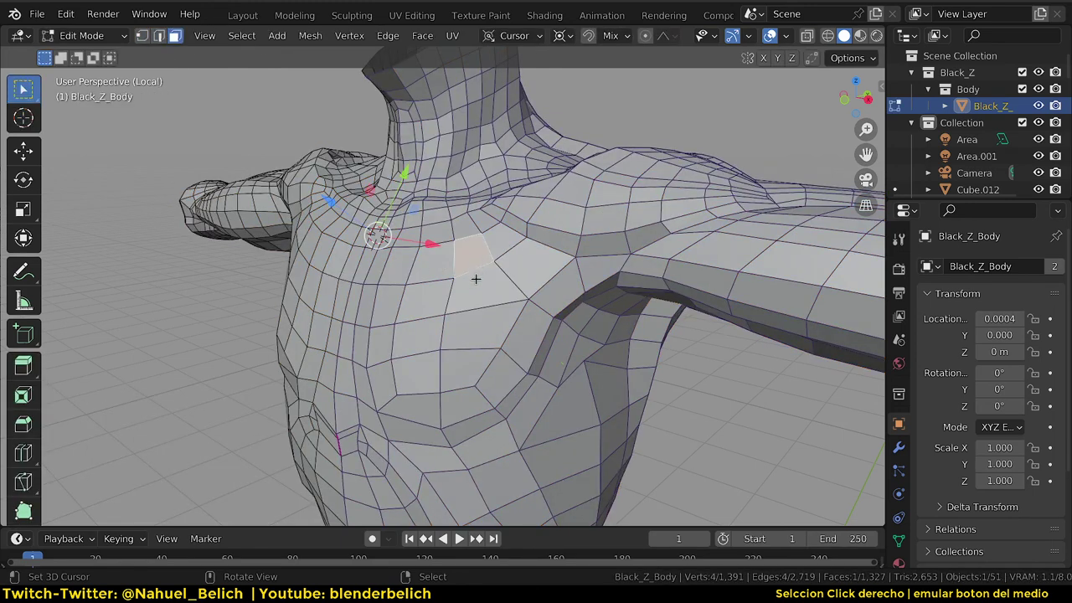
key(1)
click(480, 268)
key(2)
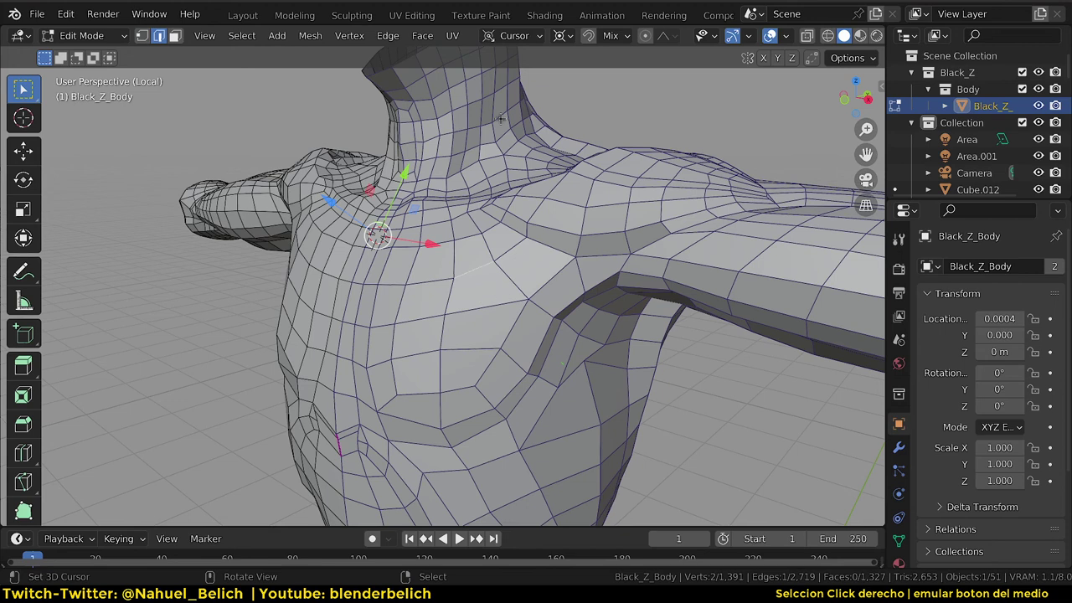
Step: Create a custom Edge orientation from the selected edge and rename it 'asdasdasd'
click(523, 38)
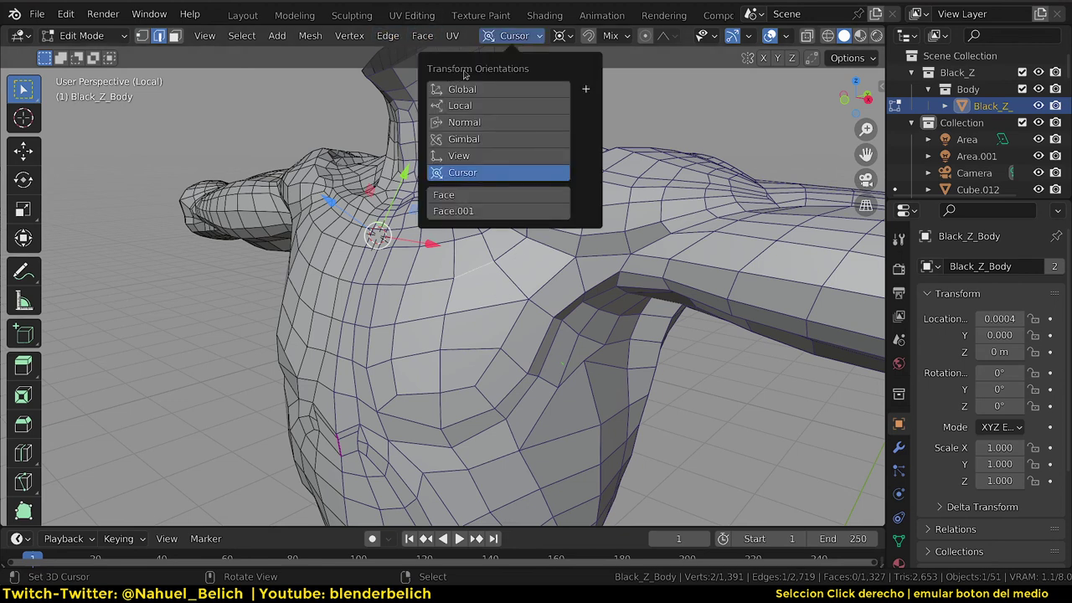
click(586, 91)
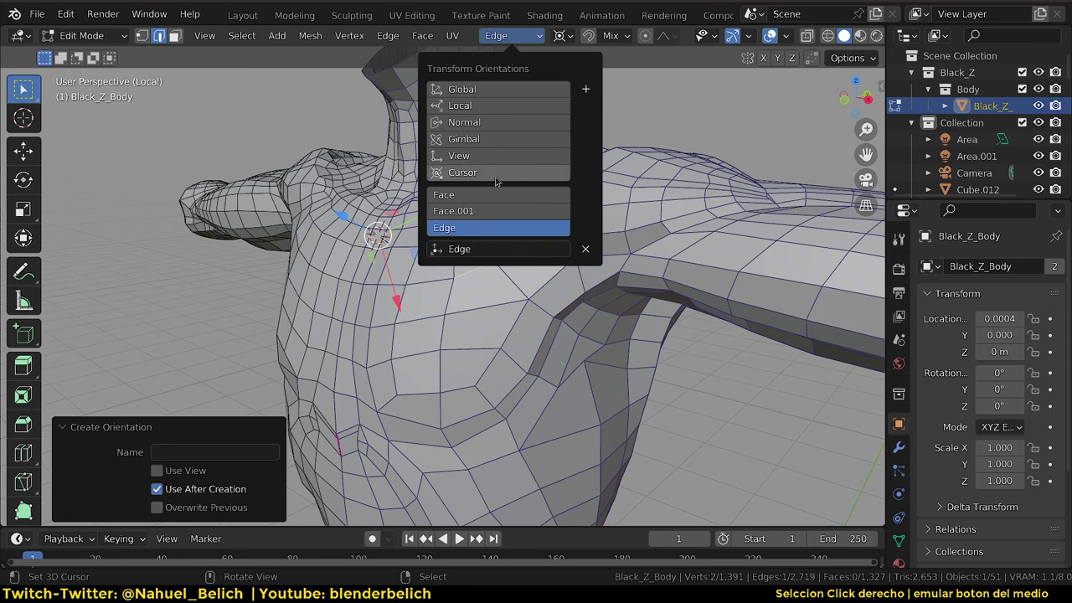
click(500, 138)
click(498, 156)
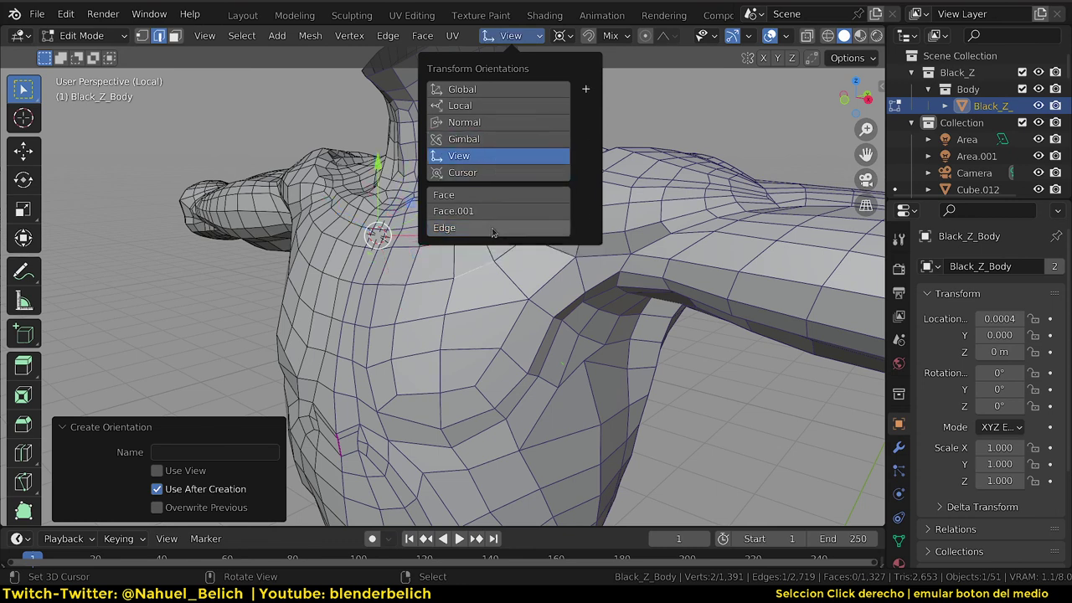
click(490, 228)
click(501, 249)
text(asdasdasd)
key(Return)
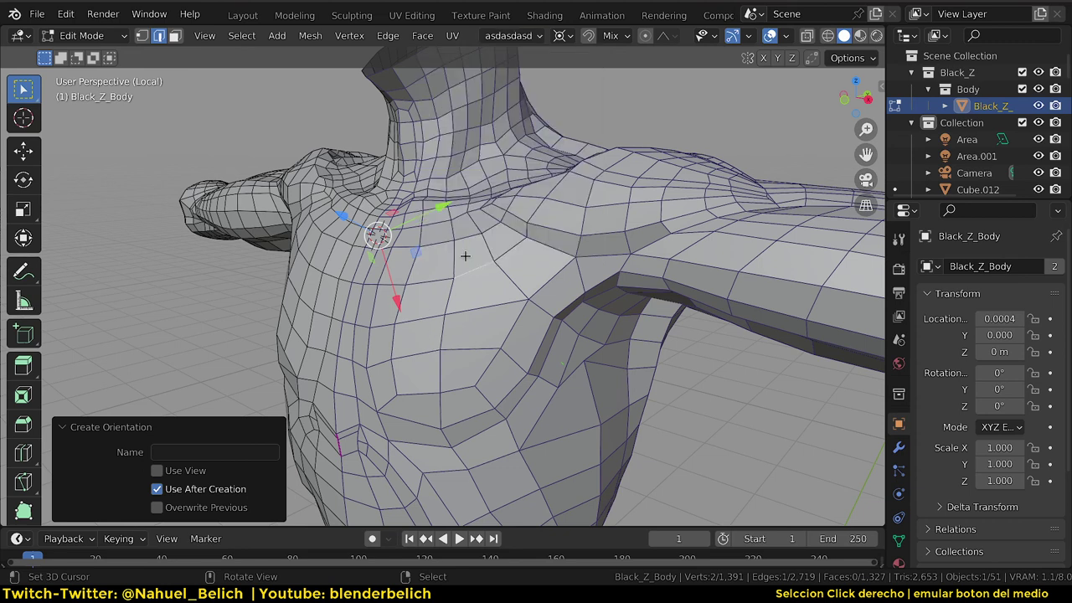
Step: Try the Face orientation, then make 'asdasdasd' the active orientation again
click(533, 39)
key(comma)
key(Escape)
click(517, 38)
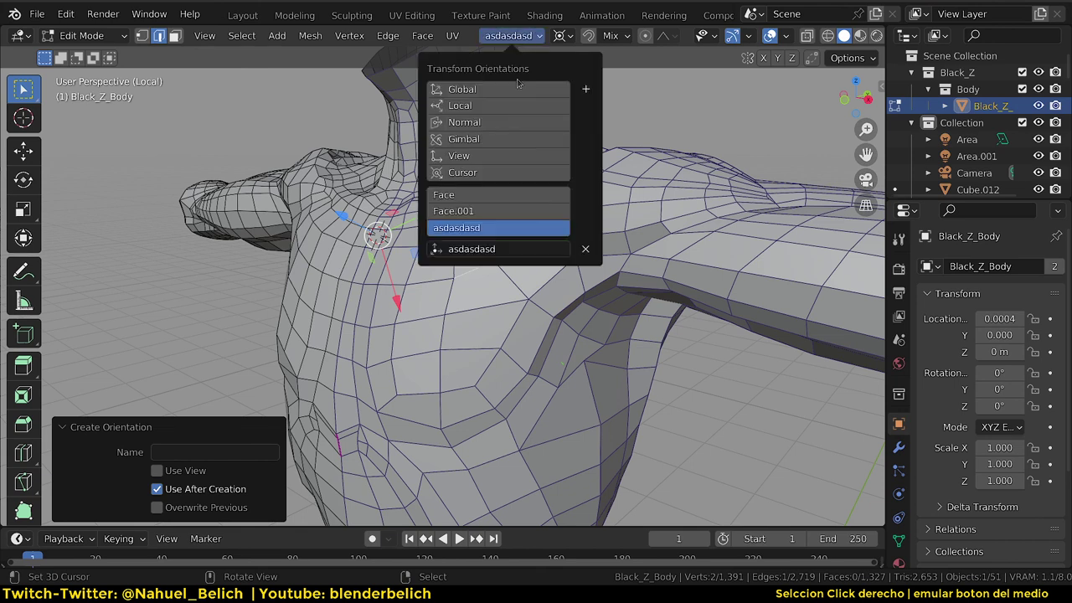
click(503, 195)
click(507, 228)
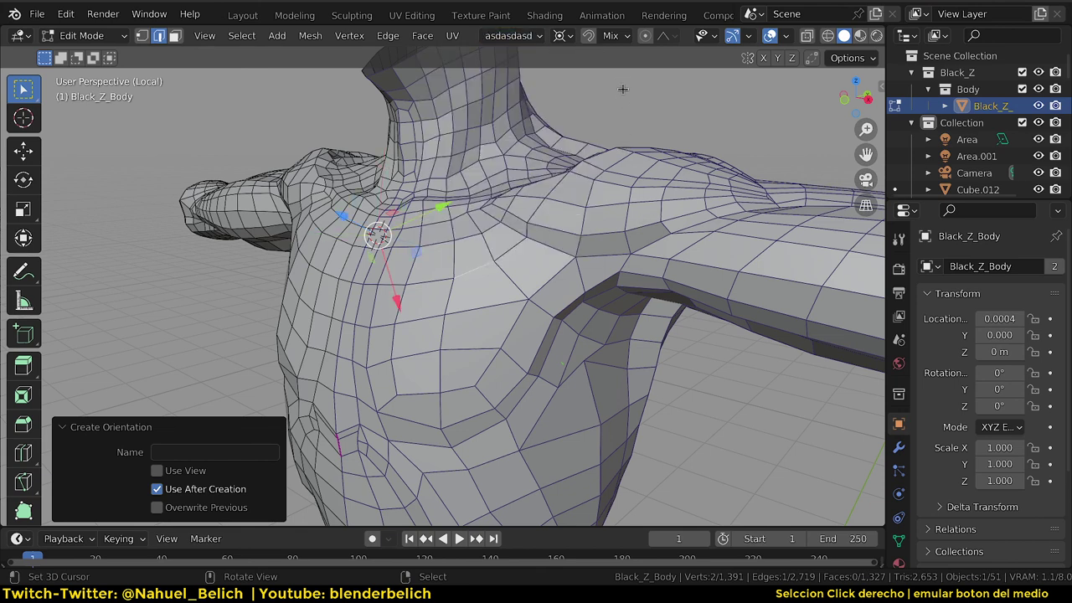